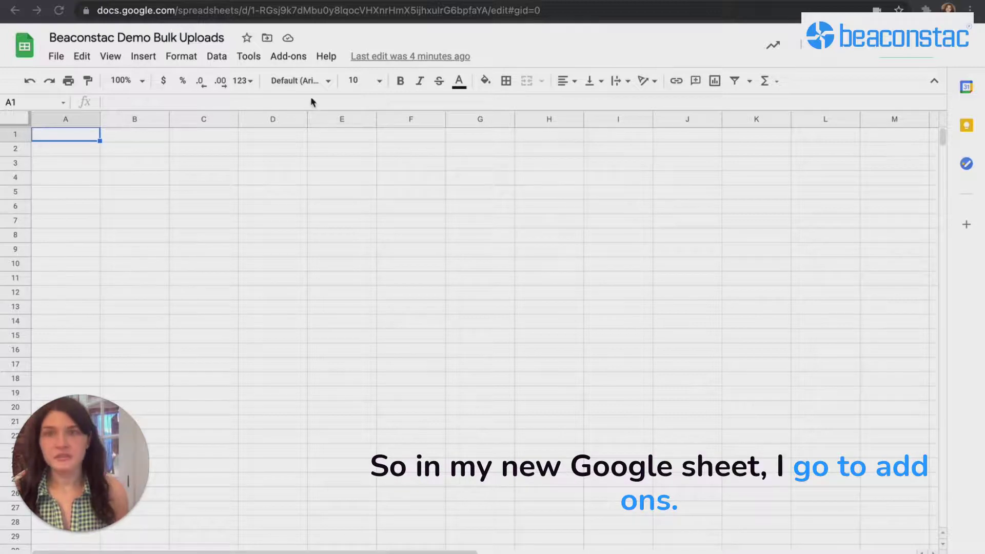
Step: Search the add-on marketplace for Beaconstac and confirm it shows as Installed
click(289, 56)
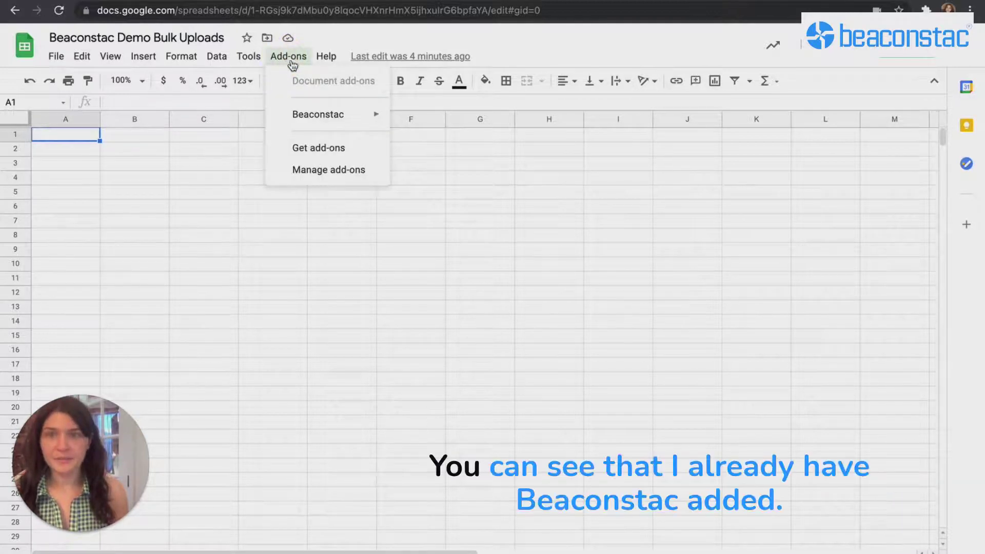
mouse_move(315, 114)
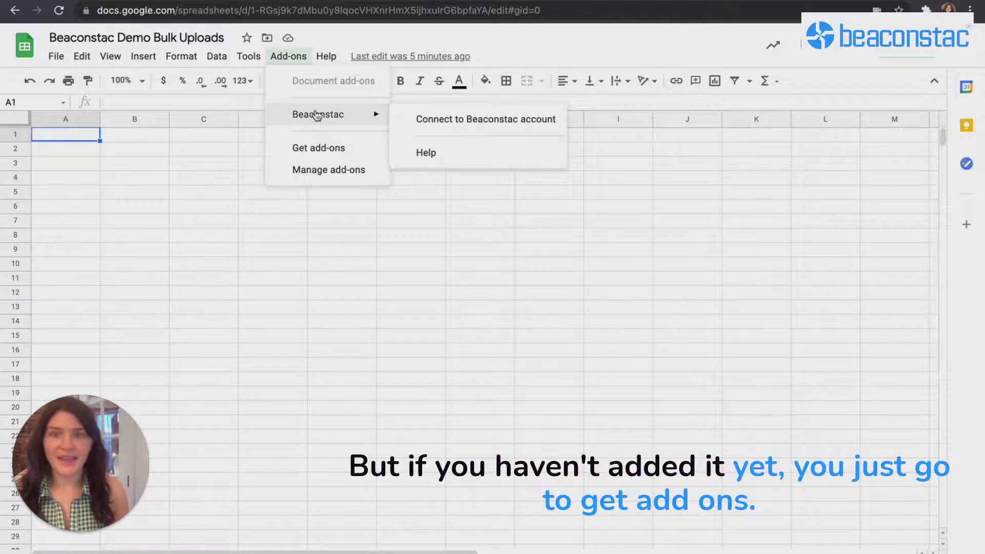
click(327, 147)
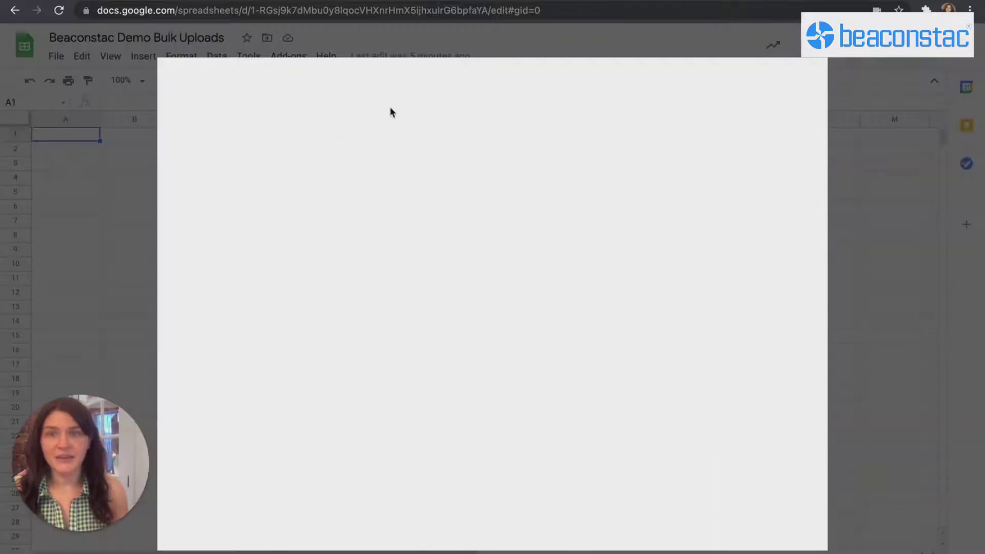
click(529, 83)
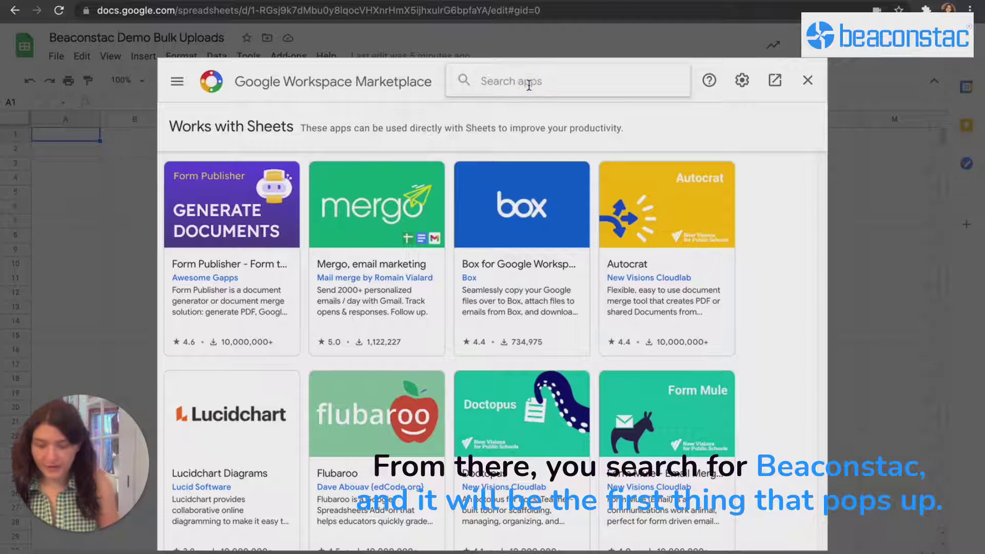
text(Beaconstac)
key(Return)
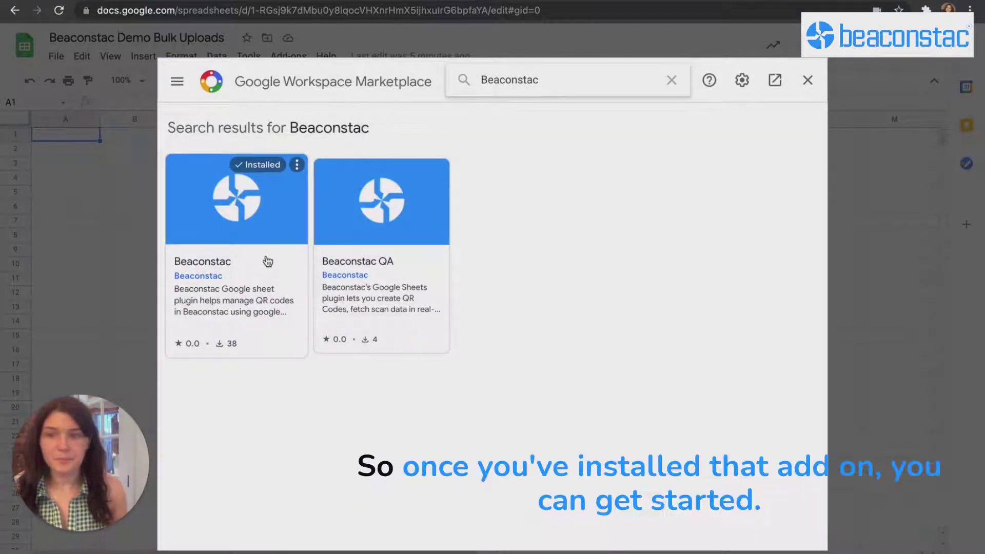
Step: Close the marketplace and open Beaconstac's 'Connect to Beaconstac account' form
click(812, 85)
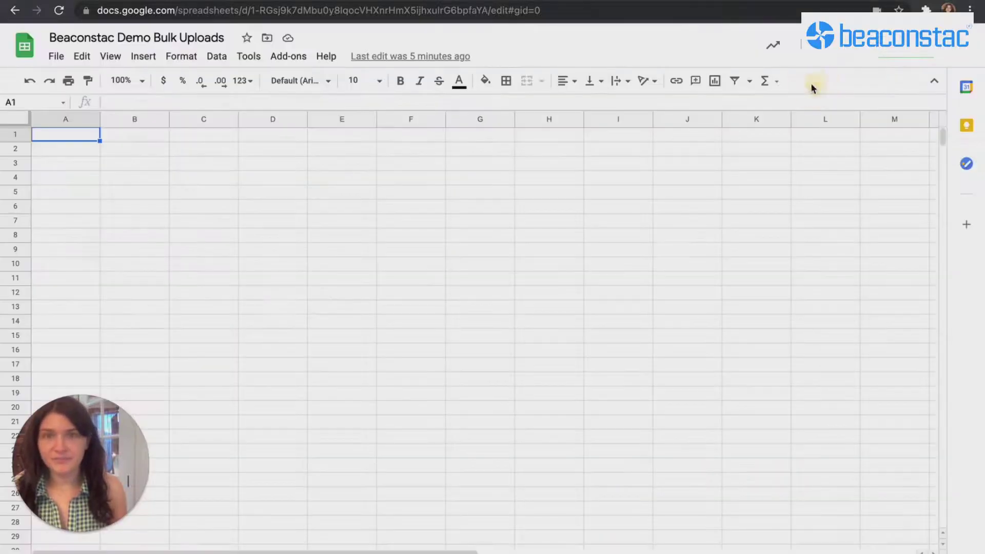
click(287, 61)
mouse_move(385, 130)
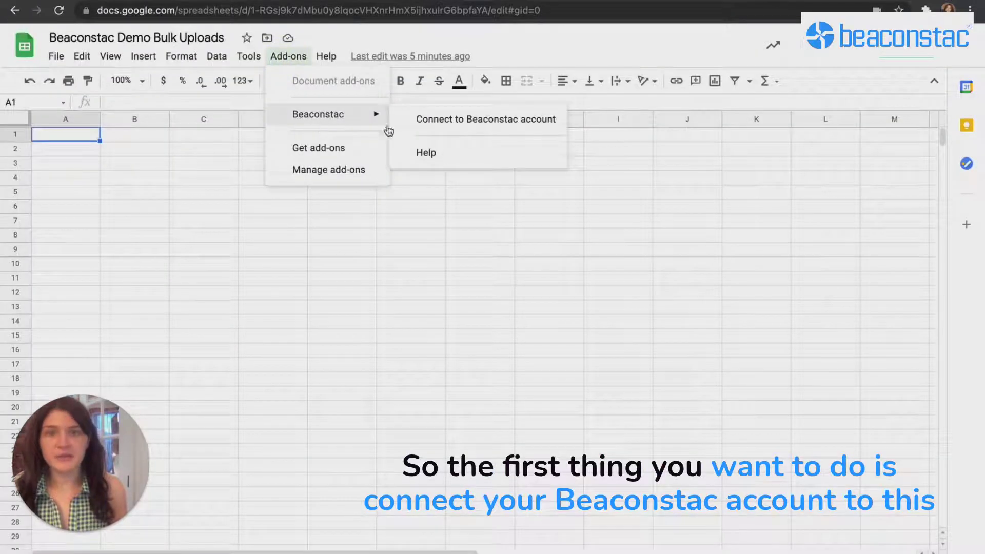
click(530, 121)
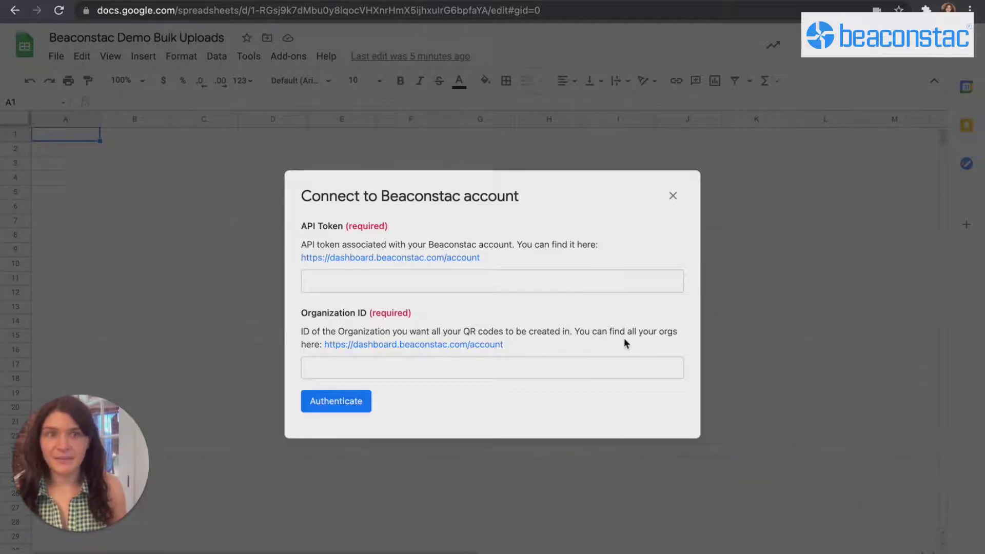
Step: Paste the account's developer token from the dashboard into the API Token field
click(565, 285)
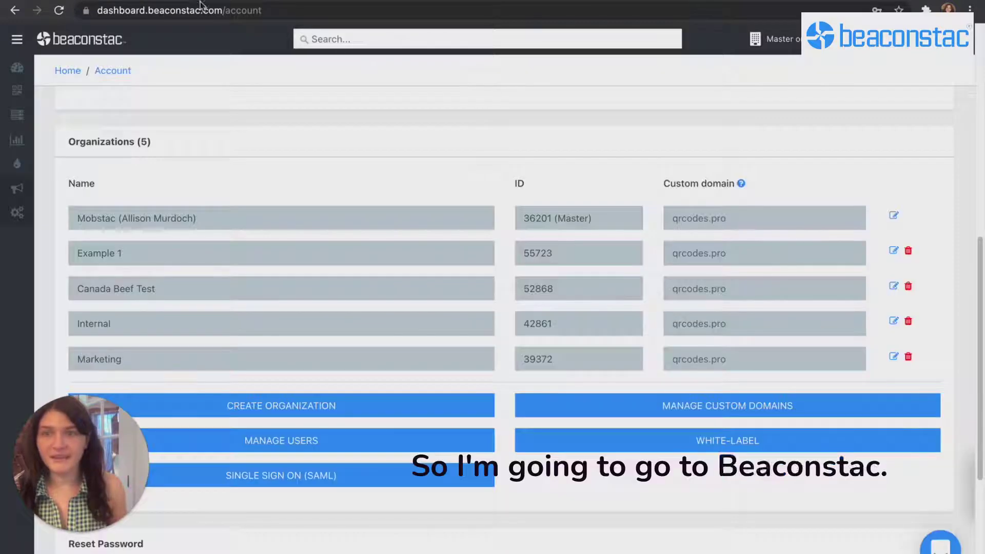
scroll(433, 251, up, 10)
scroll(355, 346, down, 1)
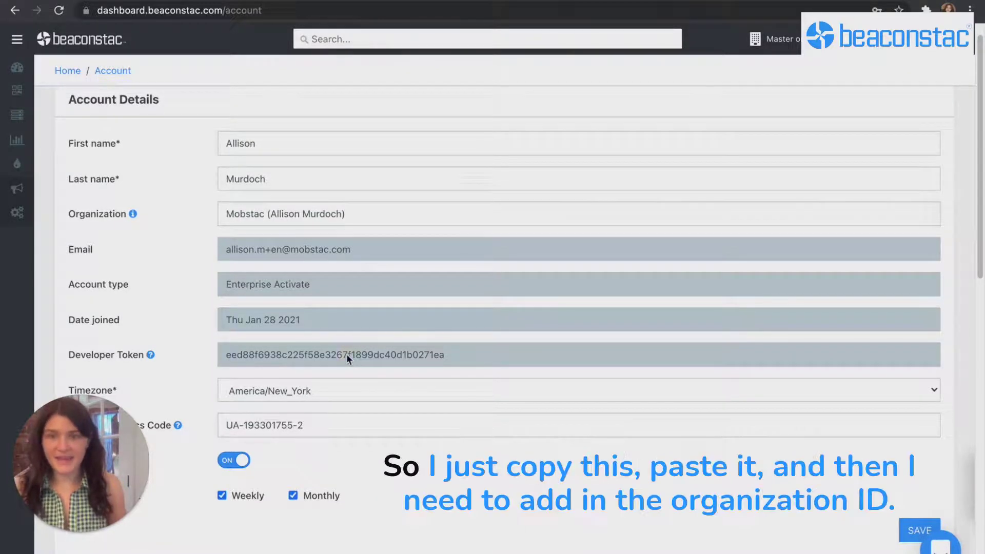
double_click(347, 354)
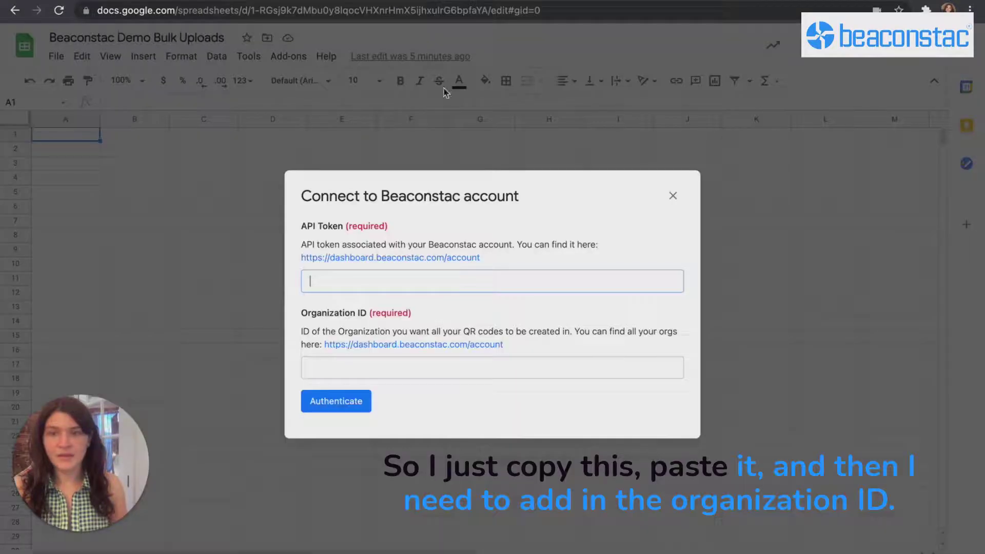
key(ctrl+v)
Step: Enter the master organization's ID, starting with 362, into Organization ID
click(362, 361)
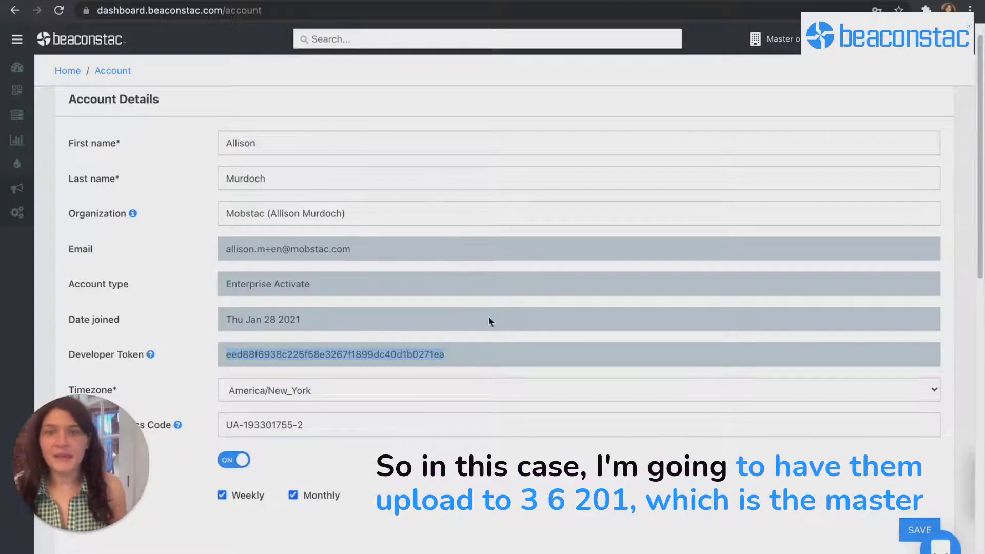
scroll(508, 315, down, 5)
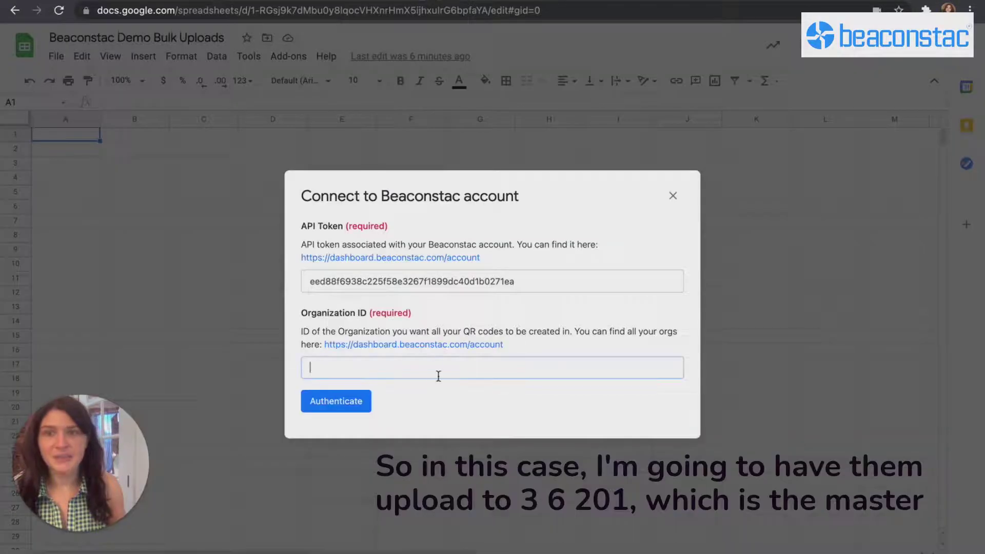
text(36201)
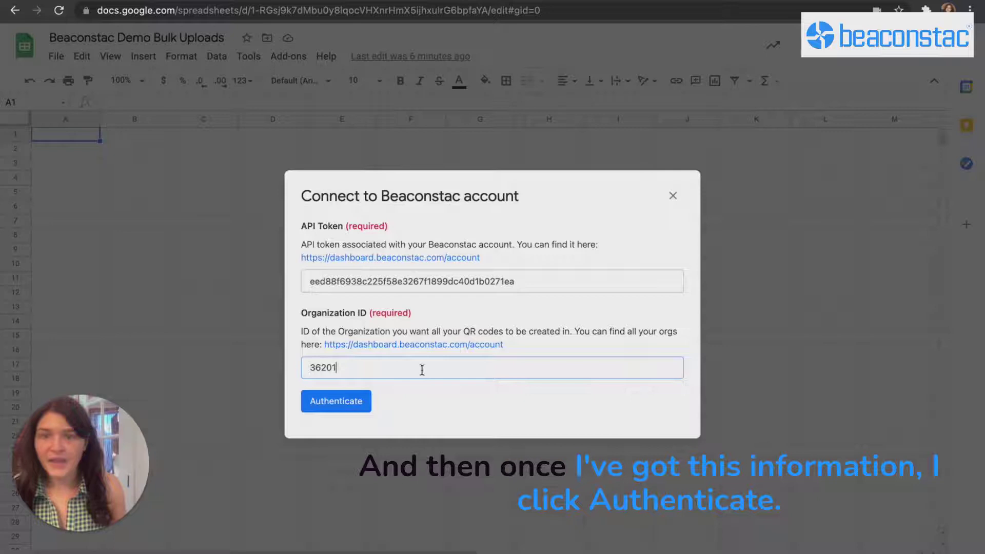
Step: Authenticate with the entered API token and organization ID
click(313, 402)
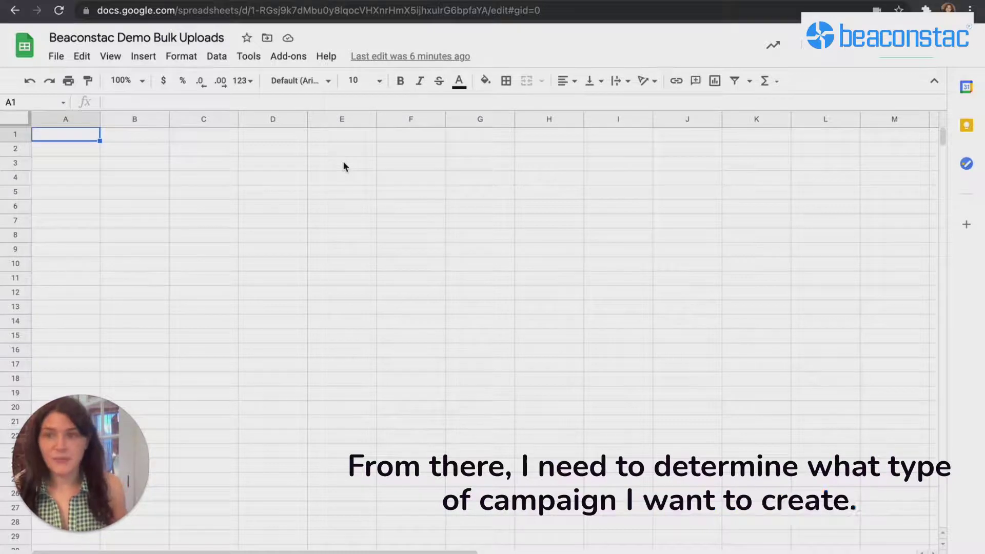
Step: Enter headers Name, Web URL, QR Code ID and QR Download Link in A1–D1
mouse_move(117, 538)
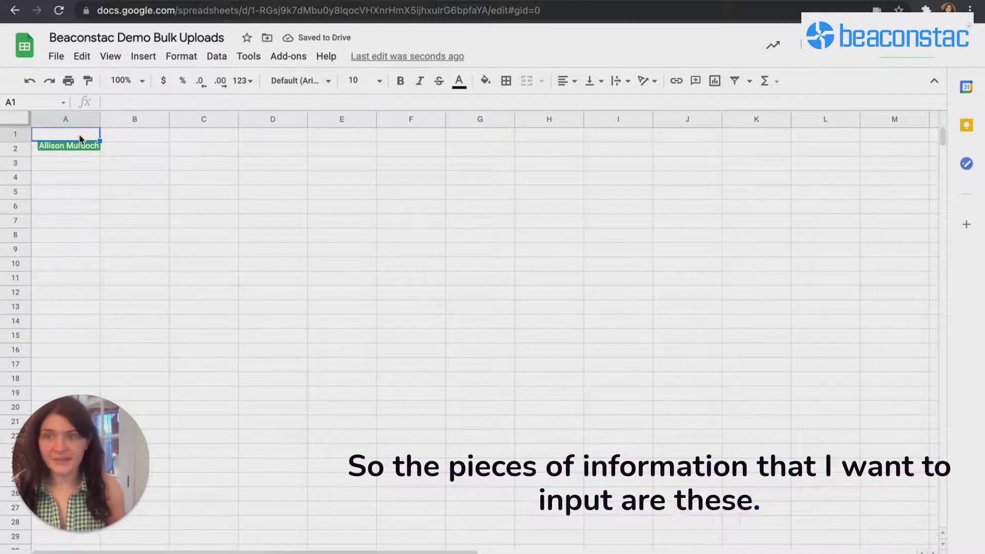
text(Name)
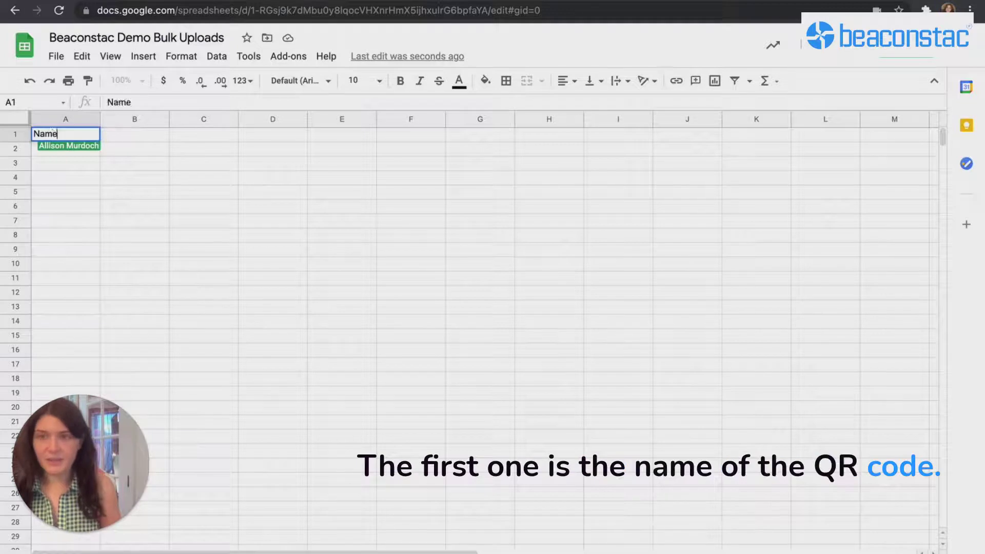
key(Tab)
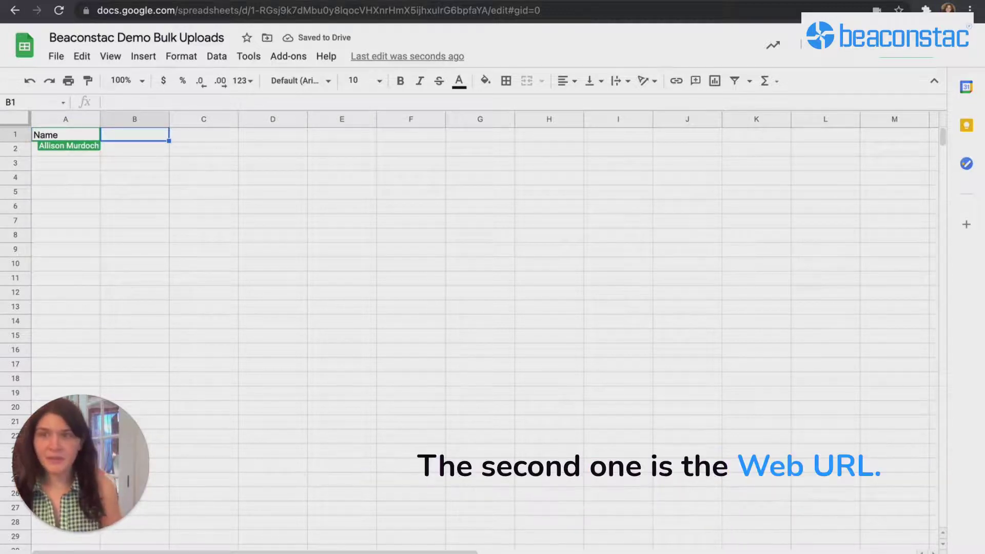
text(Web URL)
key(Tab)
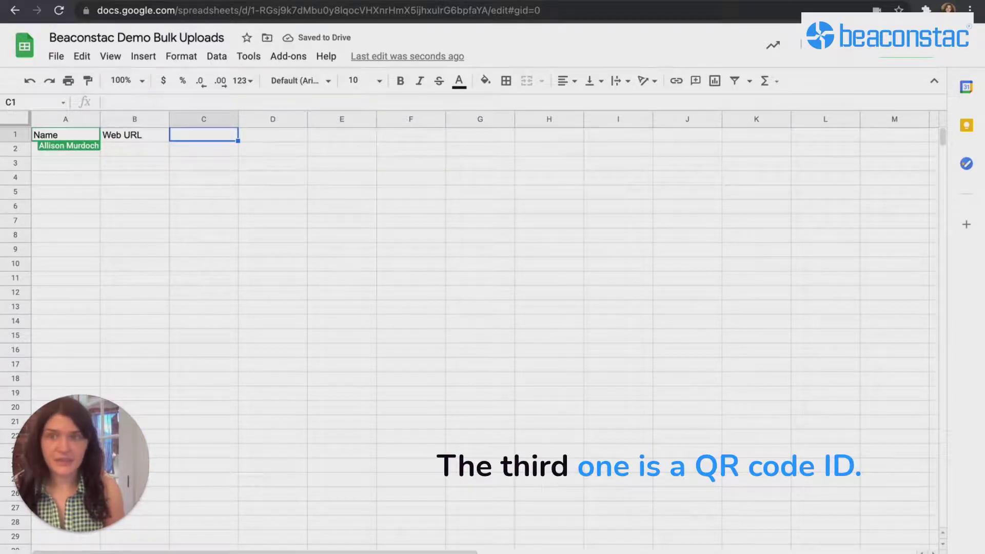
text(QR Code ID)
key(Tab)
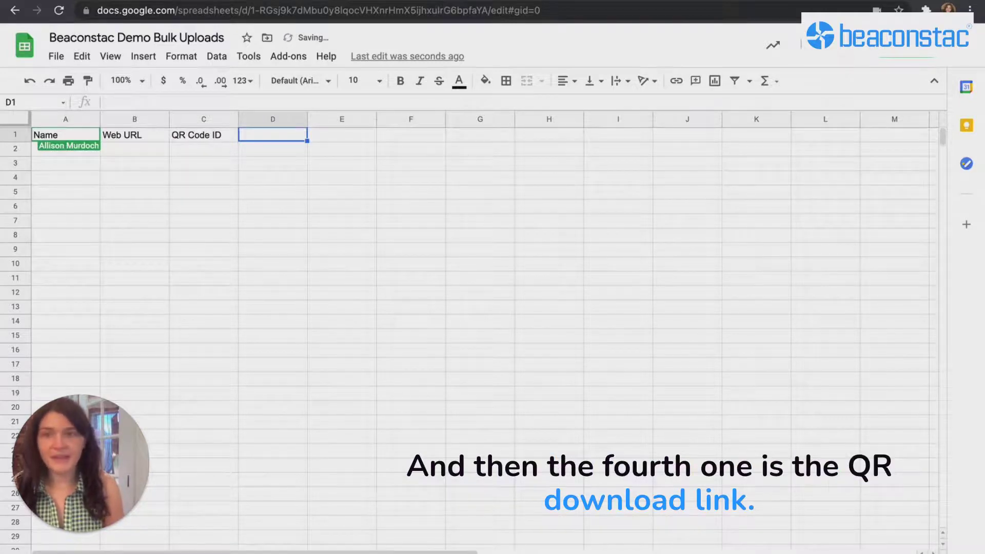
text(QR Download Link)
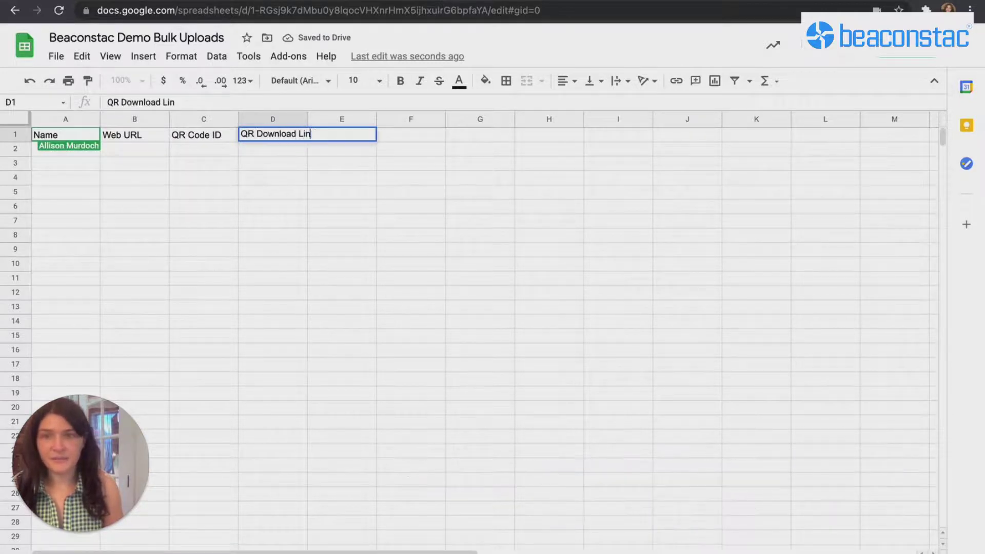
key(Return)
Step: Move the cursor from the headers back to cell A2 for the first data row
key(Up)
key(Right)
key(Right)
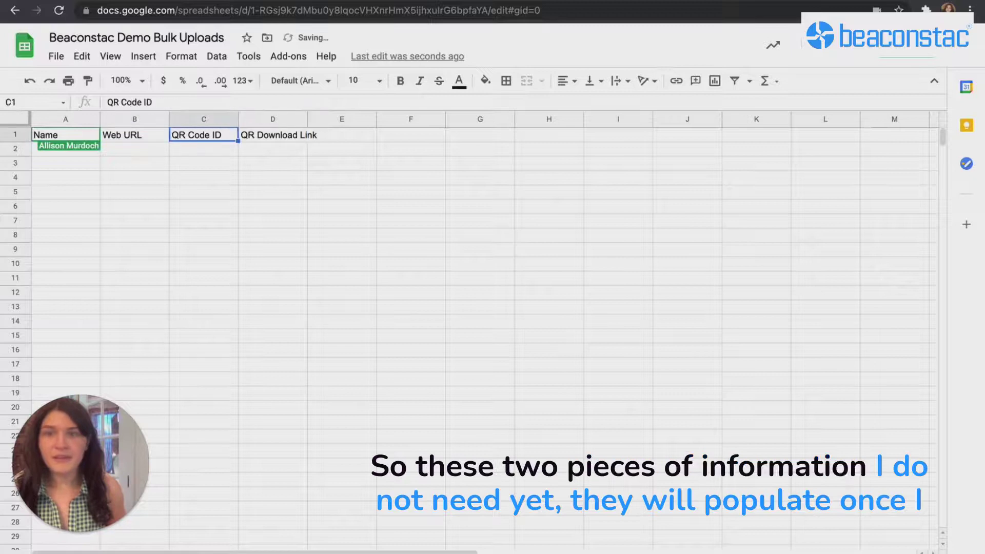
key(shift+Right)
key(Down)
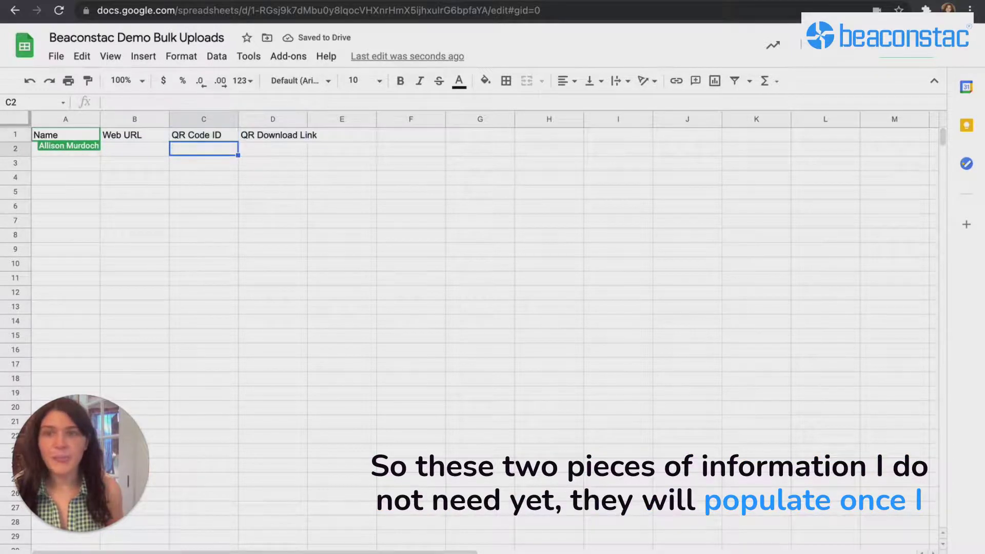
key(Up)
key(Left)
key(Left)
key(Down)
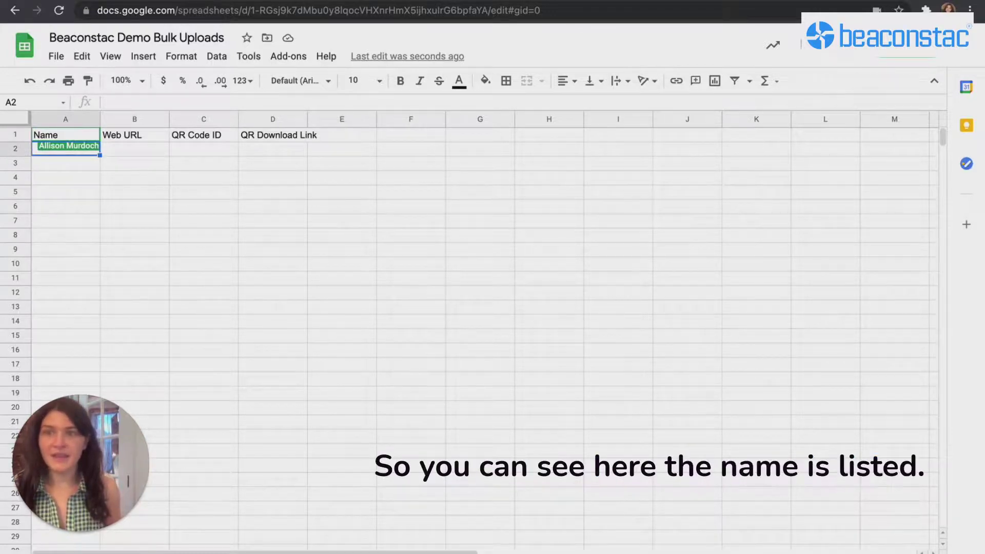
Step: Enter the names Beaconstac Test 1 in A2 and Beaconstac Test B in A3
text(Be)
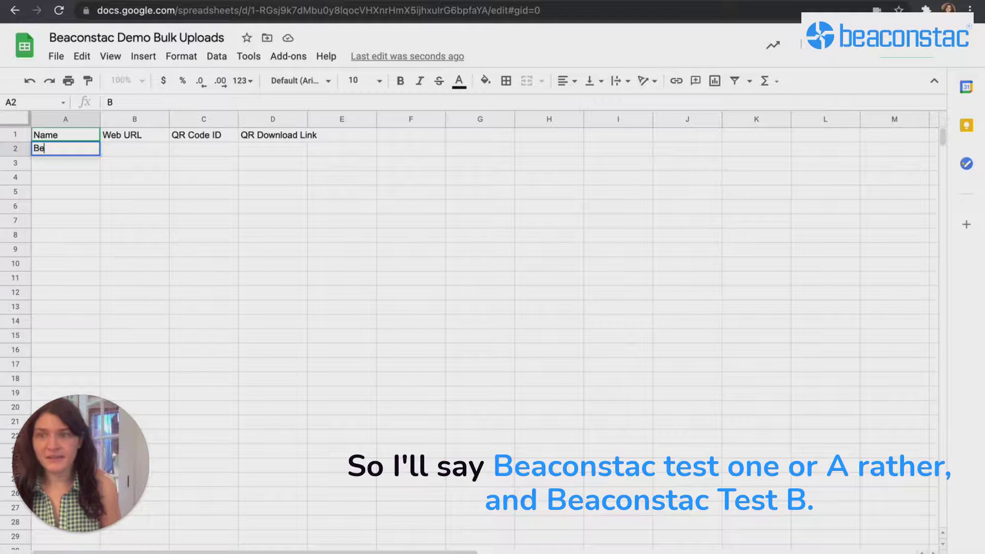
text(aconstac Test 1)
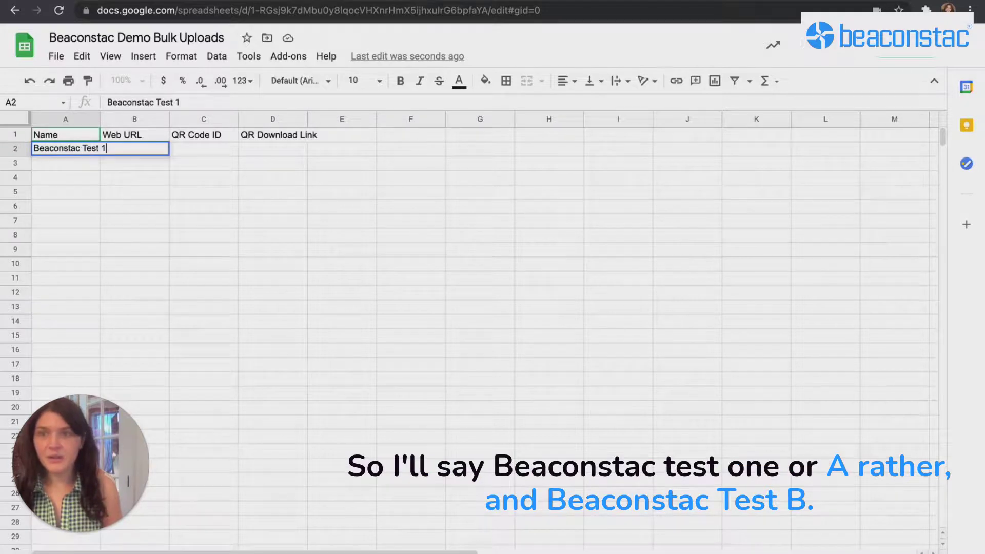
key(Tab)
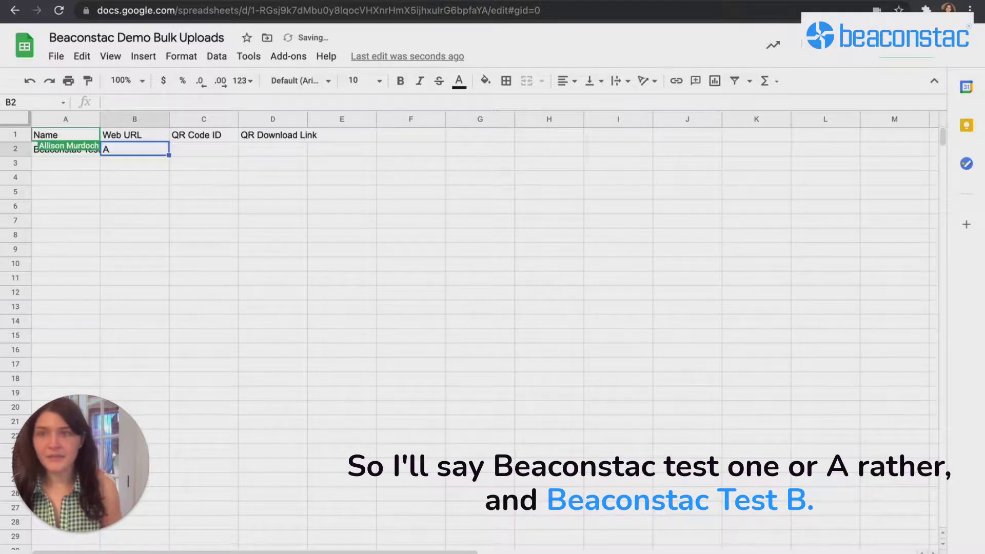
click(65, 163)
text(Beaconstac )
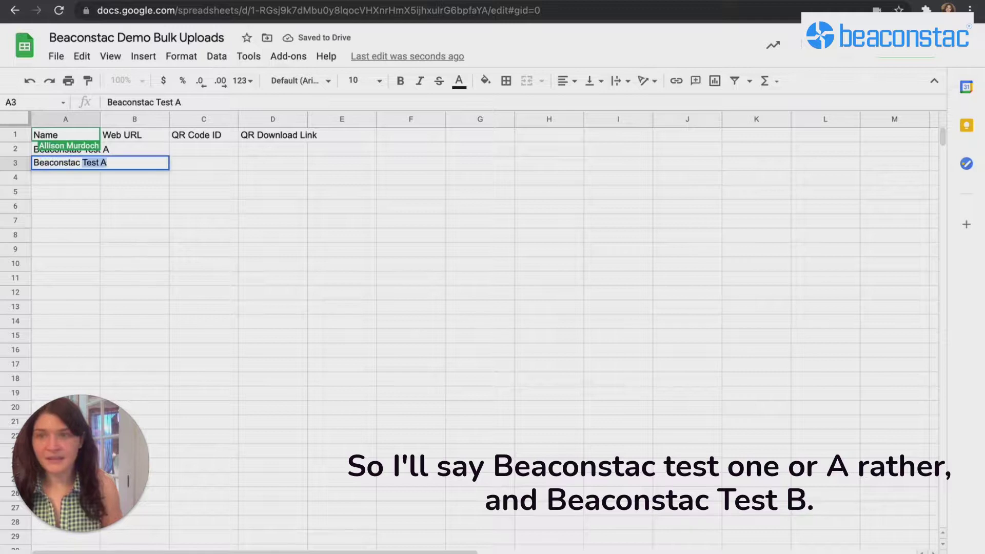
text(Test B)
key(Tab)
click(135, 148)
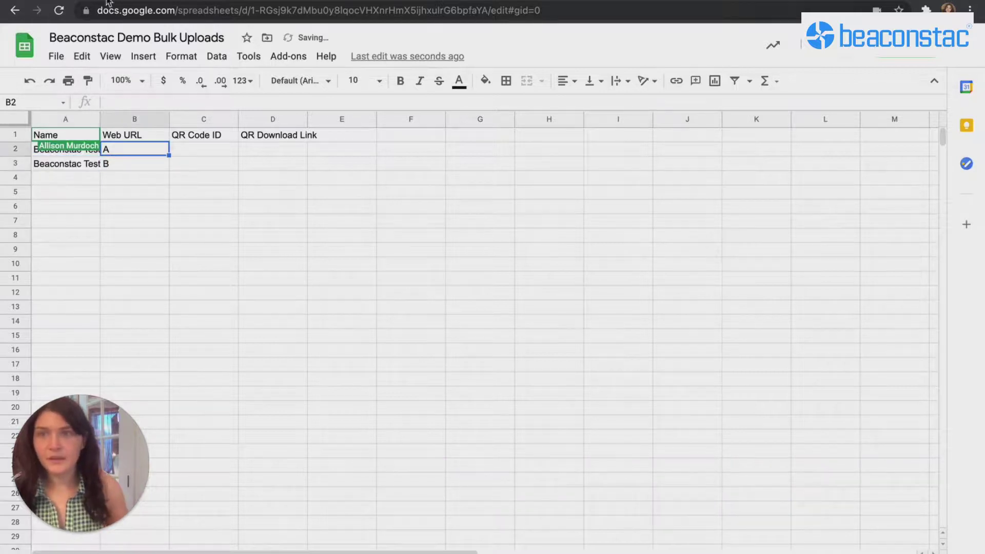
click(246, 4)
click(331, 7)
right_click(327, 7)
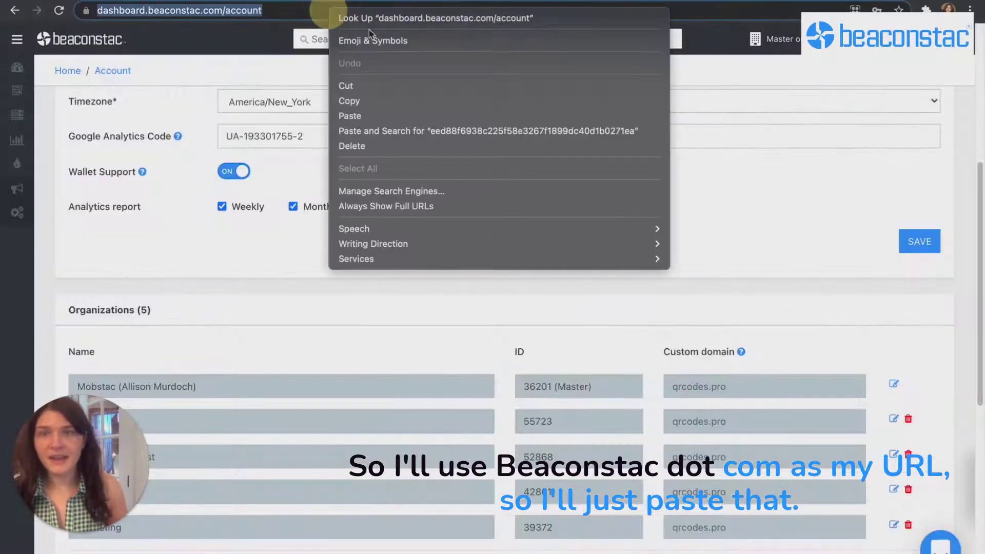
click(385, 99)
click(391, 2)
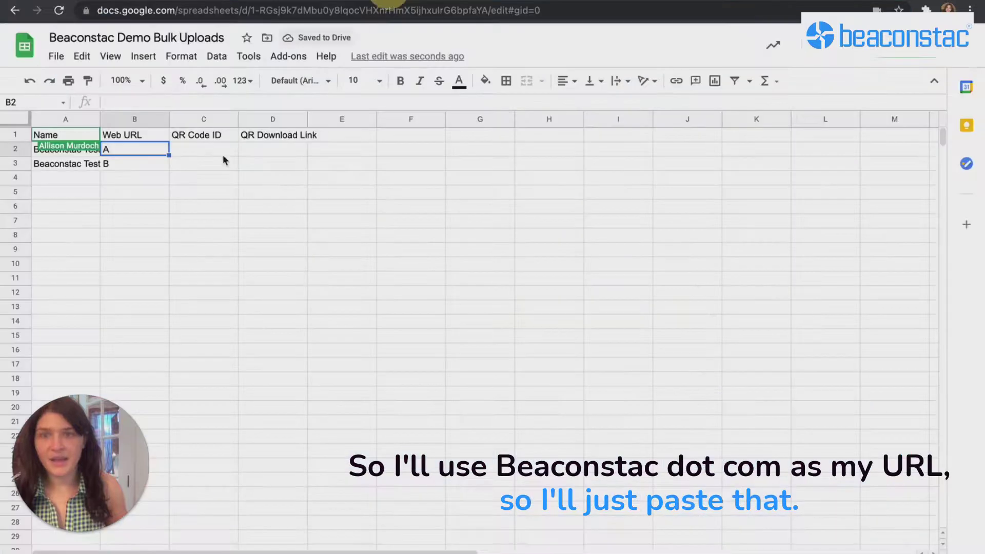
key(ctrl+v)
click(144, 164)
key(ctrl+v)
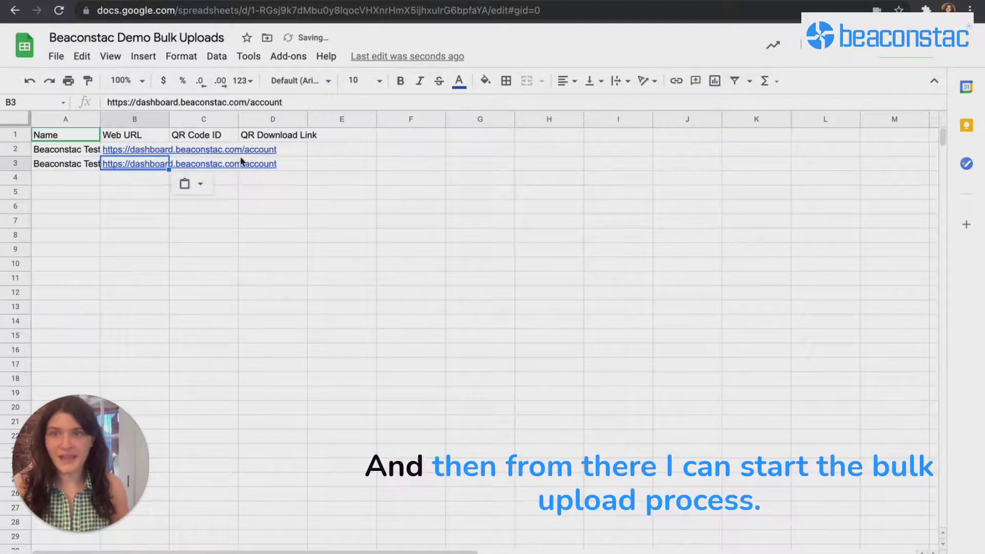
click(110, 193)
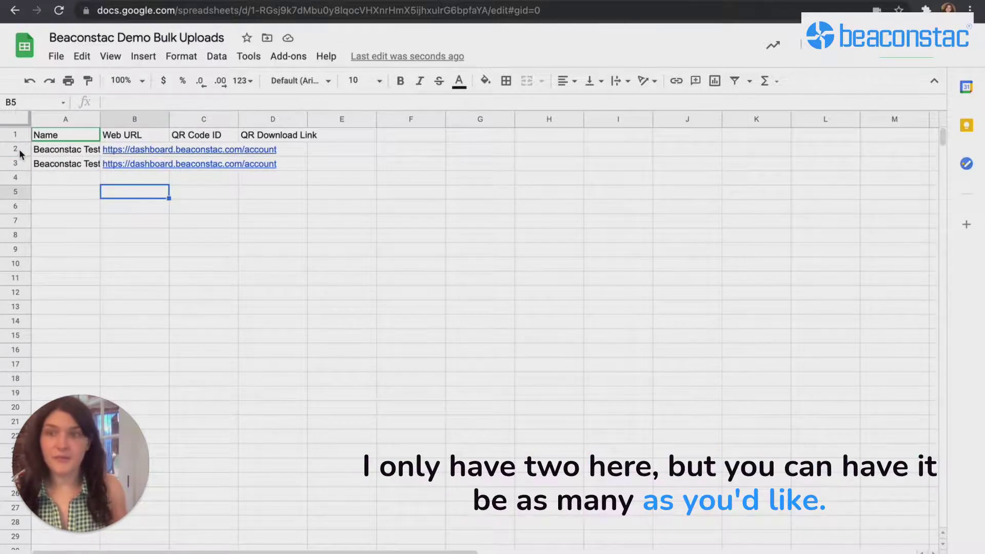
Step: Select rows 2–3 and start Beaconstac's dynamic Web URL QR code creation
drag(20, 149, 18, 157)
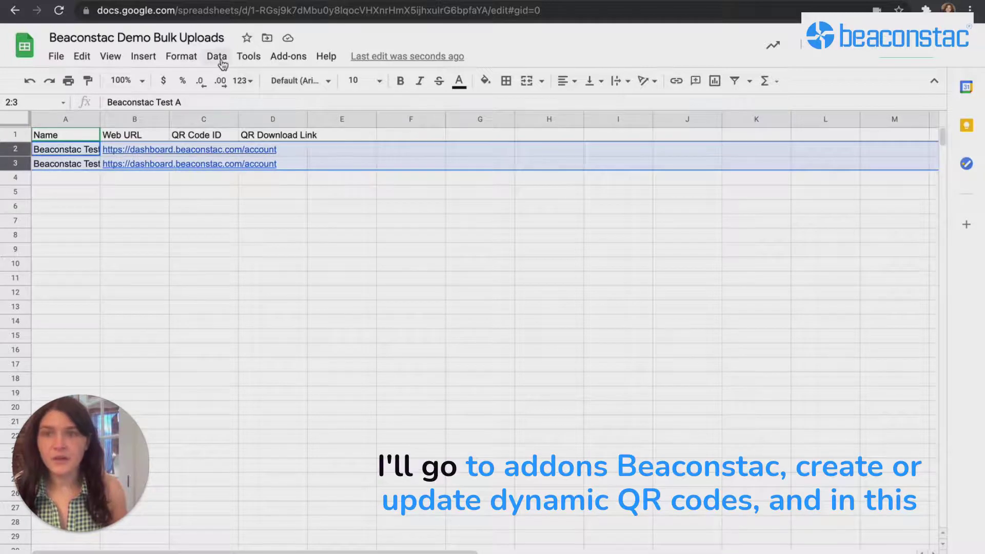
click(287, 56)
mouse_move(325, 114)
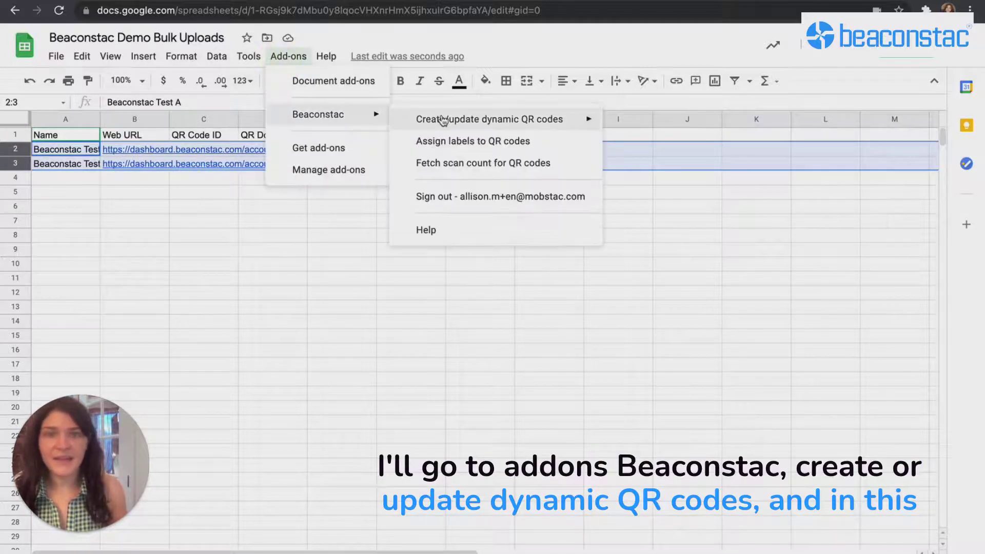
mouse_move(451, 121)
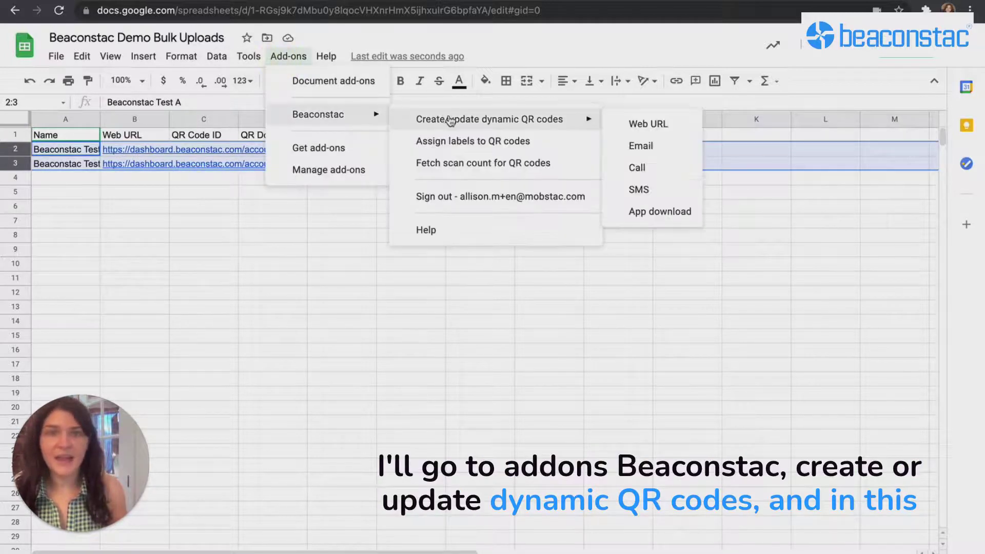
click(661, 128)
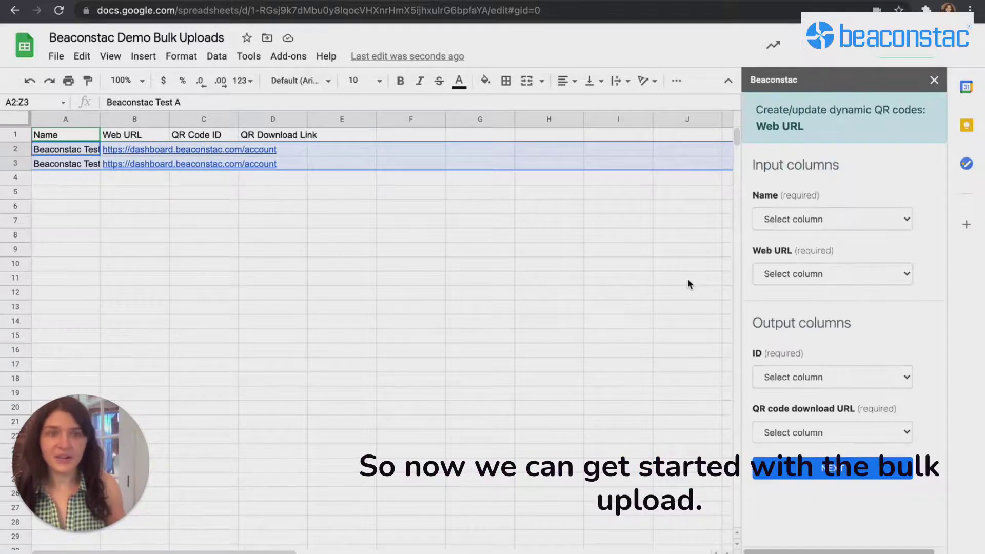
Step: Map Name to column A, Web URL to B, QR code ID to C and download link to D
click(877, 220)
click(861, 232)
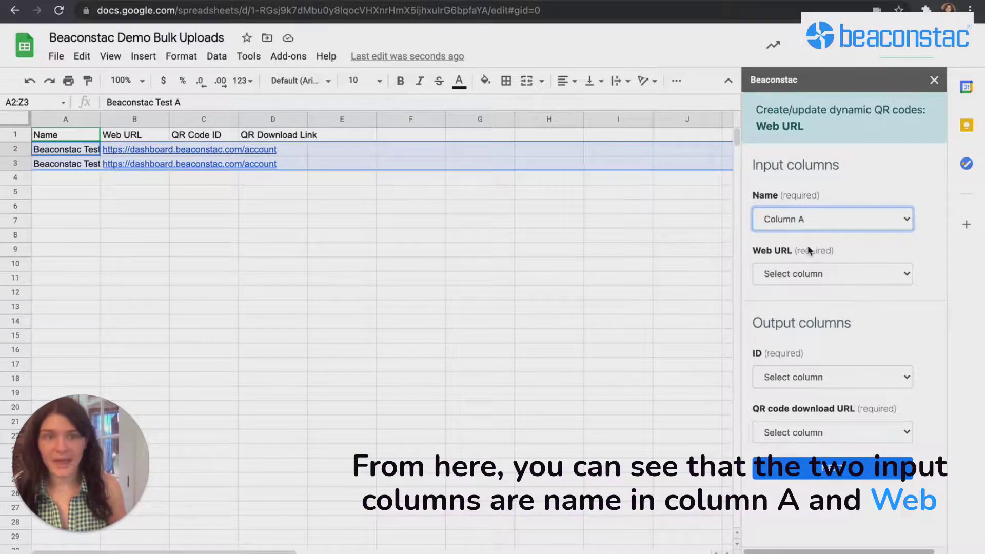
click(878, 272)
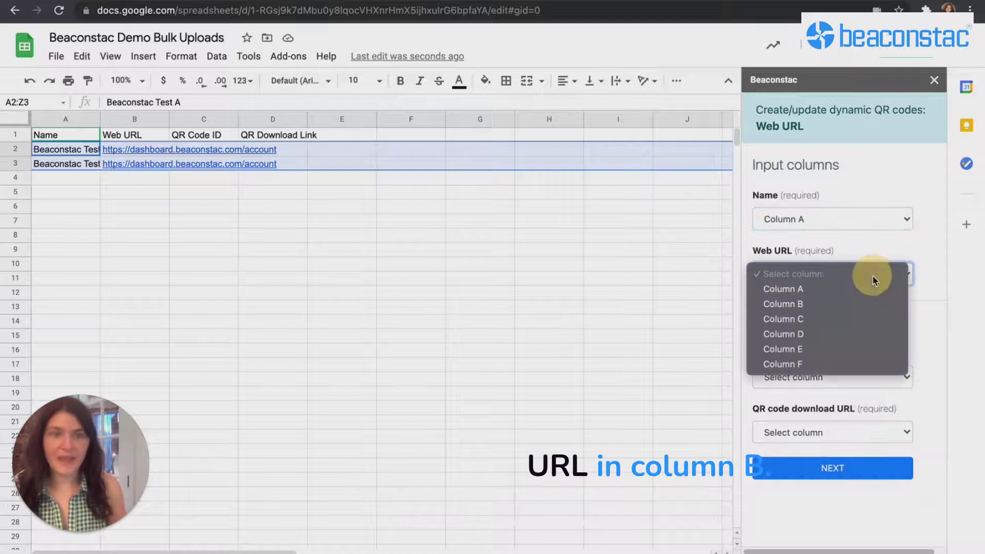
click(836, 305)
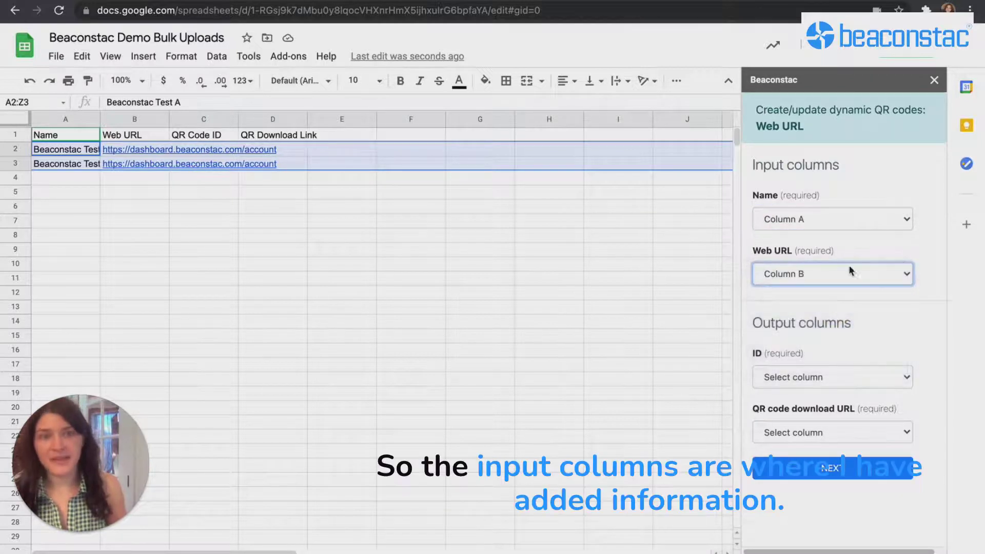
click(906, 379)
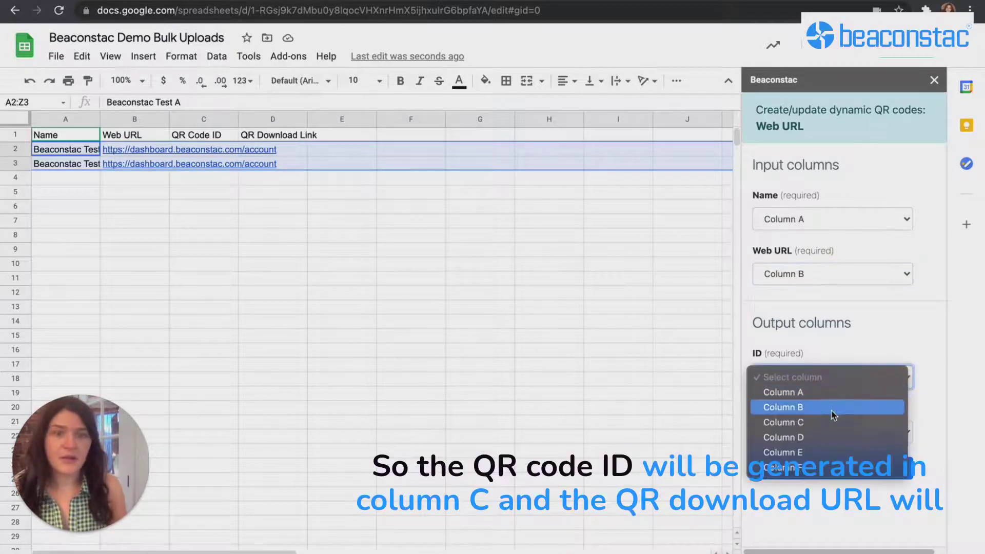
click(830, 423)
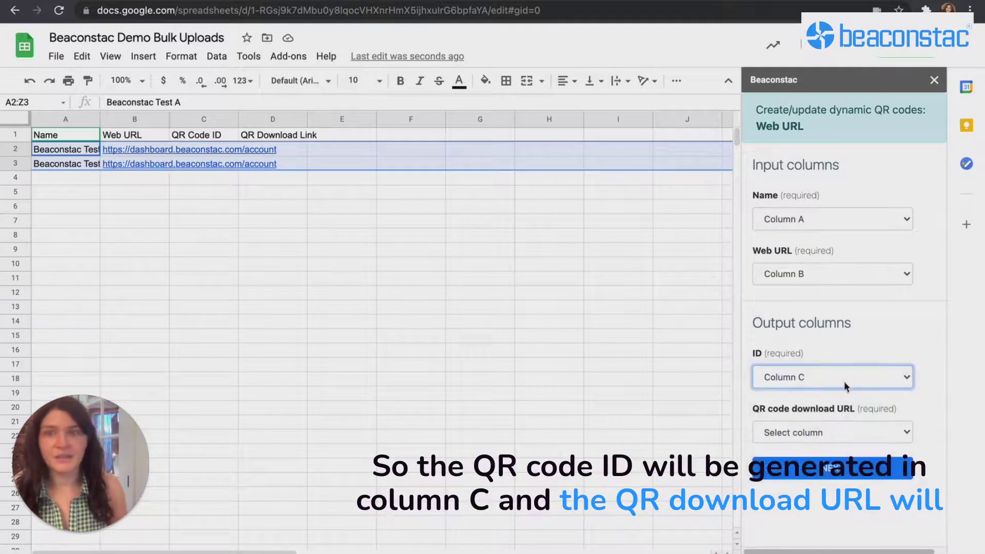
click(786, 435)
click(783, 492)
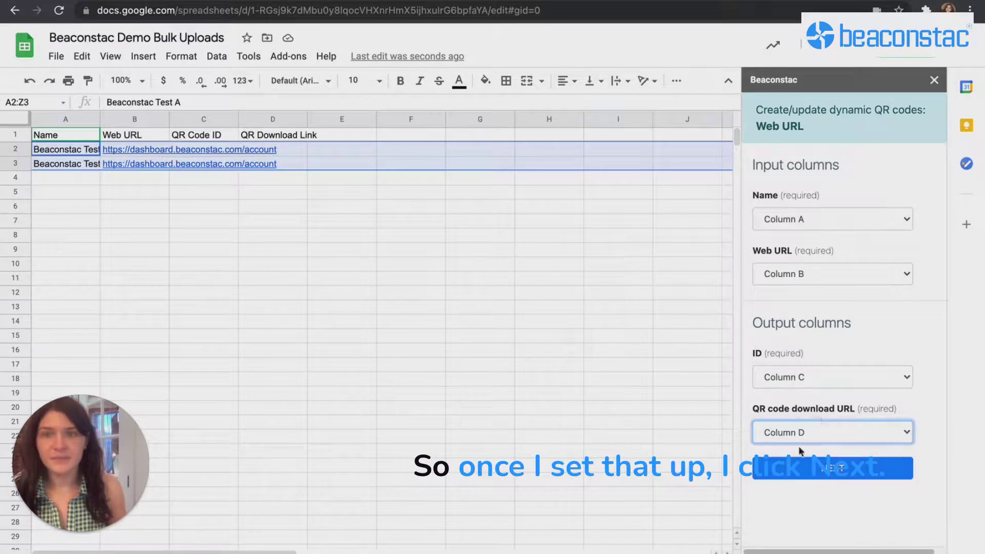
click(832, 469)
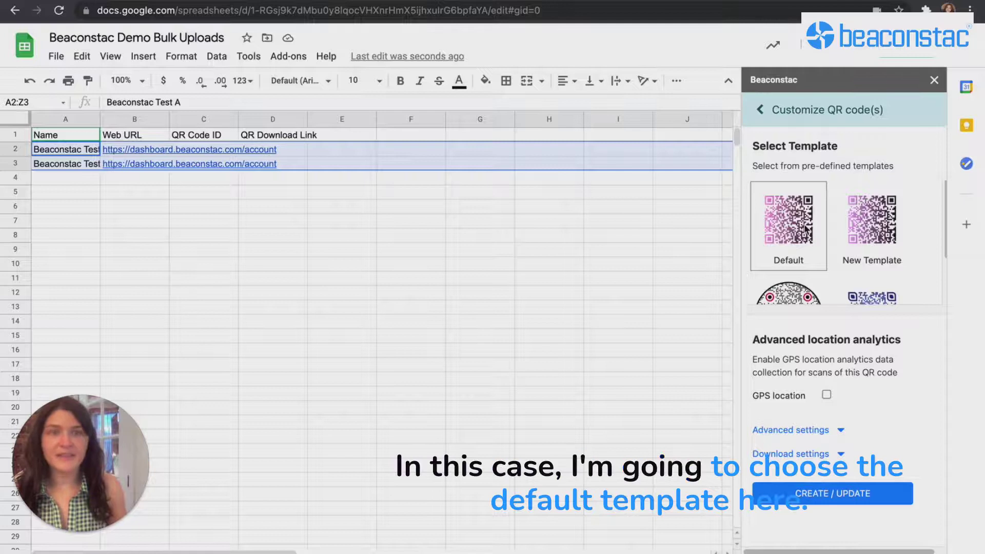
Step: Create both QR codes with the Default template, filling IDs 147387 and 147388 and PNG links
click(805, 229)
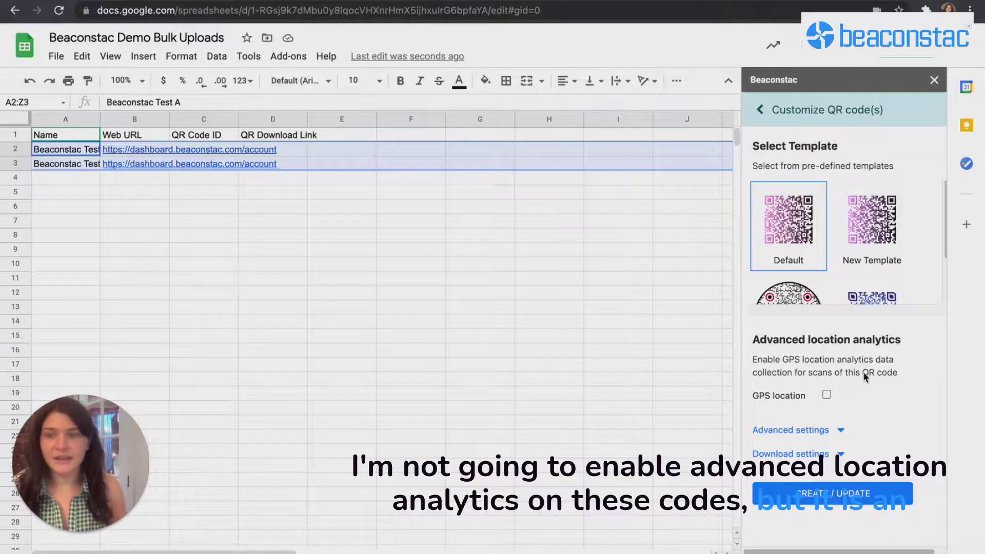
click(874, 495)
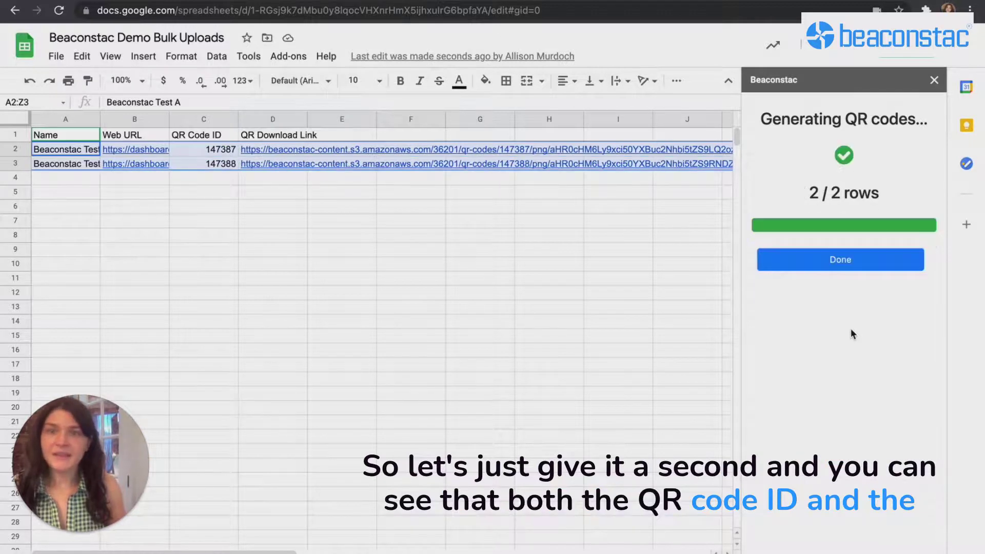
click(851, 265)
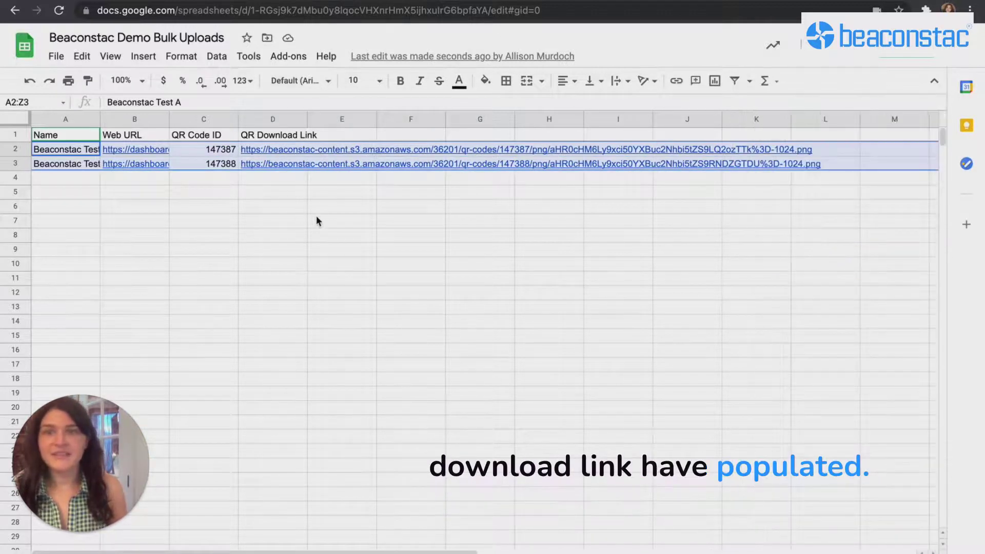
click(207, 180)
click(79, 2)
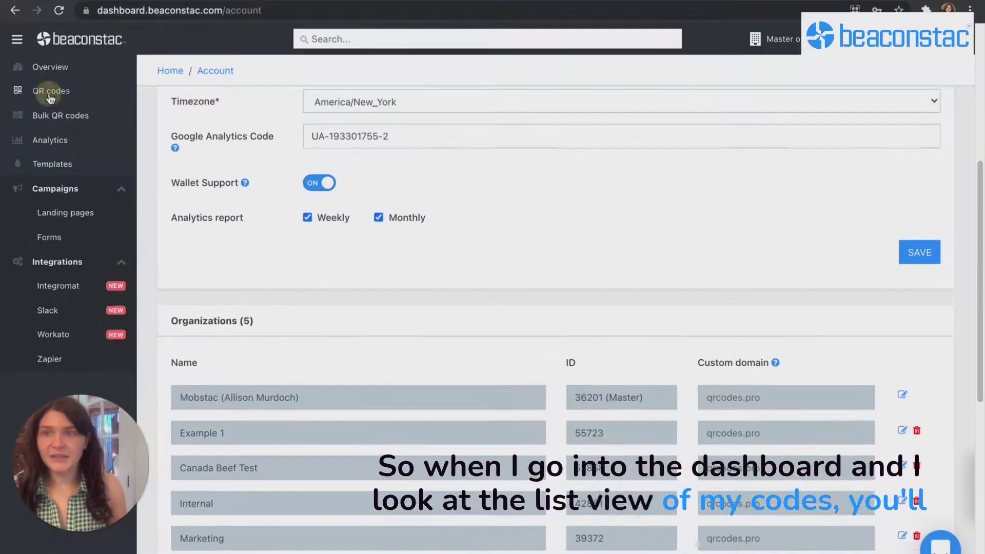
click(51, 90)
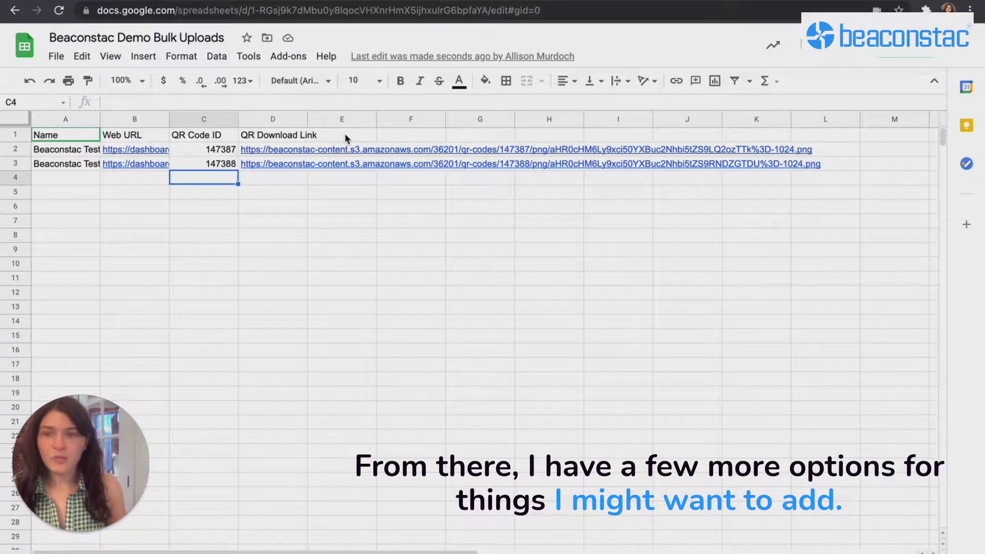
Step: Type Label in E1 and Scan Count in F1, then select QR code rows 2–3
click(345, 133)
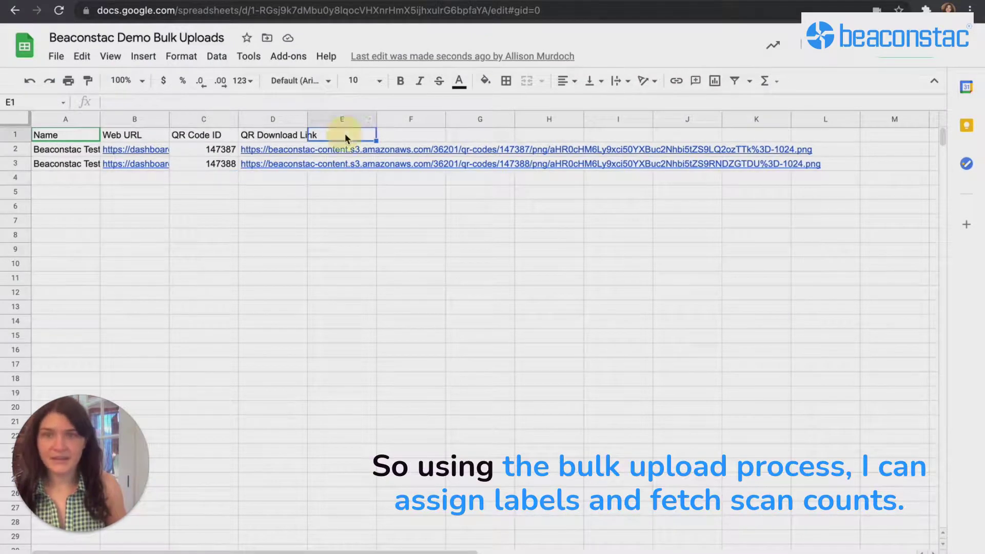
click(300, 62)
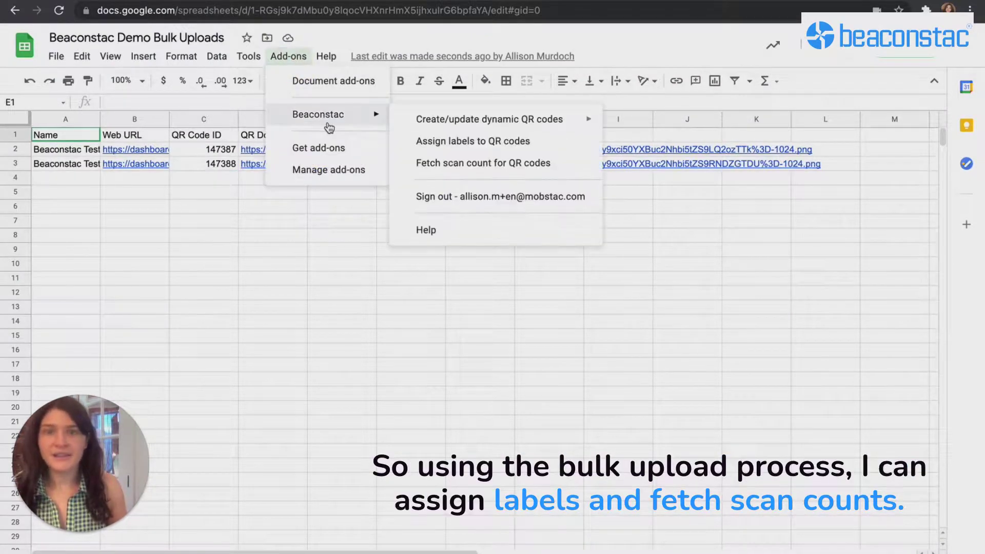
click(333, 249)
click(351, 133)
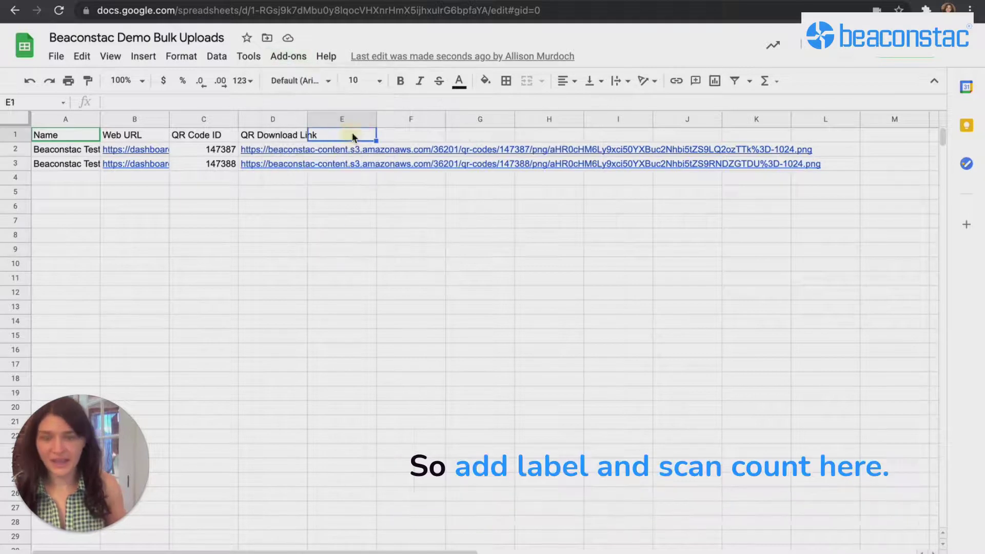
text(Label)
key(Tab)
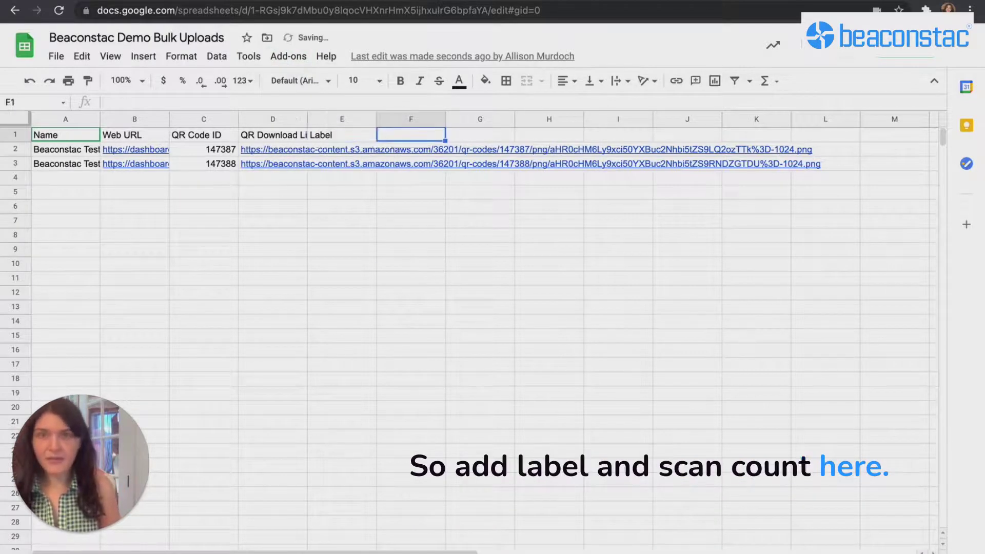
text(Scan Count)
key(Return)
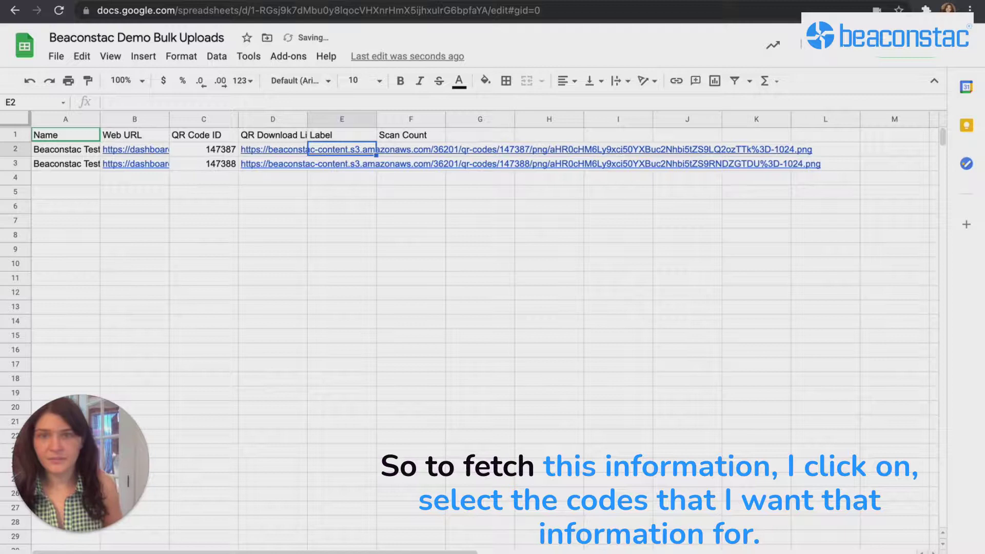
key(Left)
key(Left)
key(Left)
key(Left)
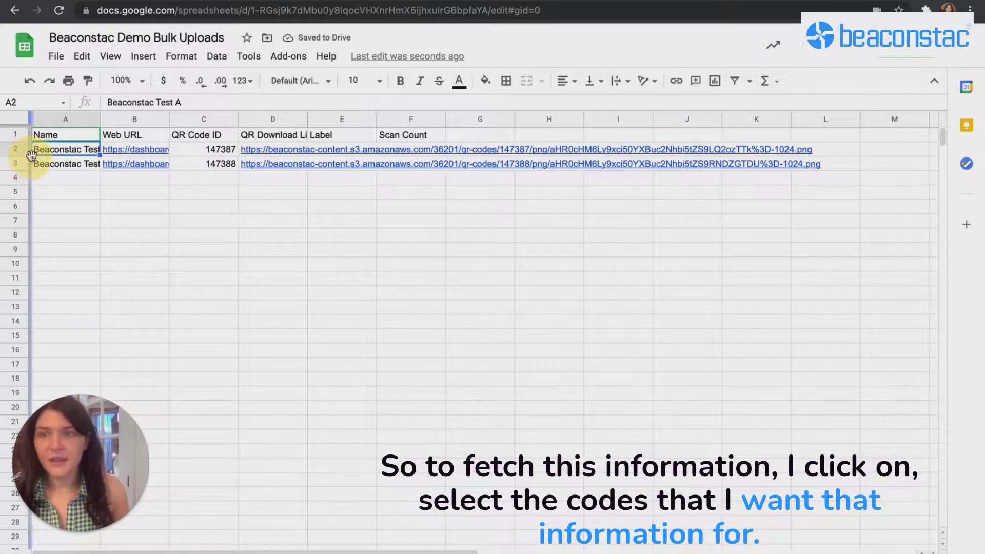
drag(15, 149, 8, 164)
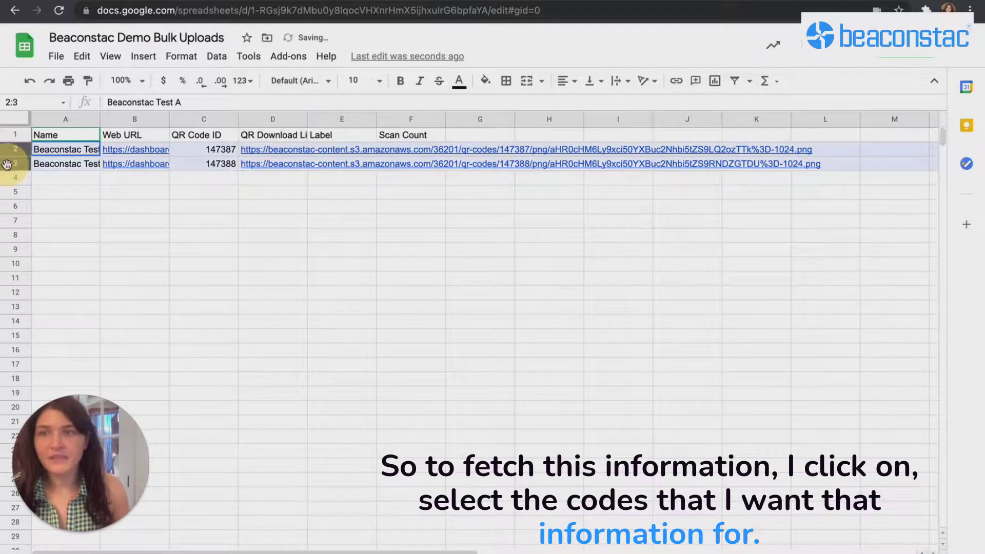
Step: Start Beaconstac's Assign labels to QR codes, reading IDs from column C and writing labels to column E
click(288, 56)
mouse_move(318, 114)
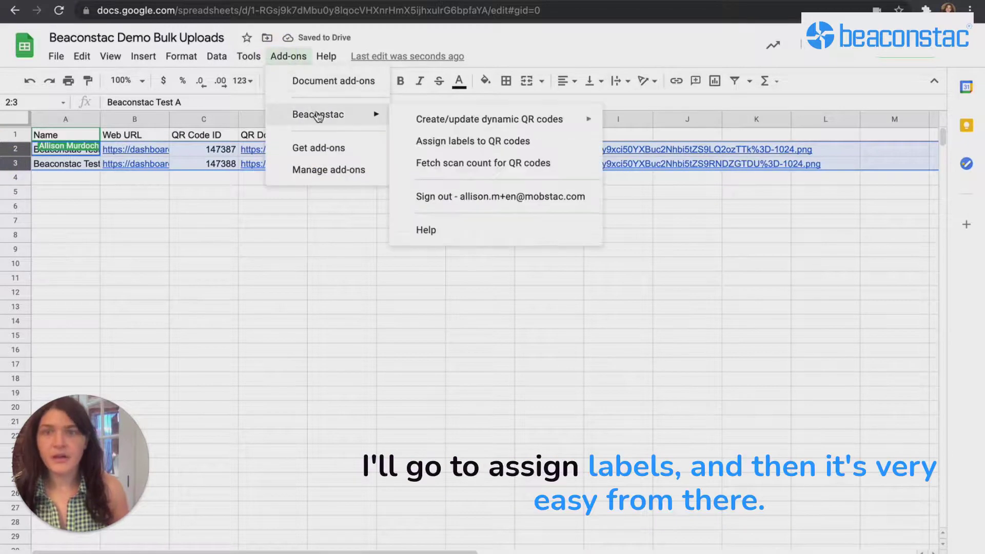
click(482, 141)
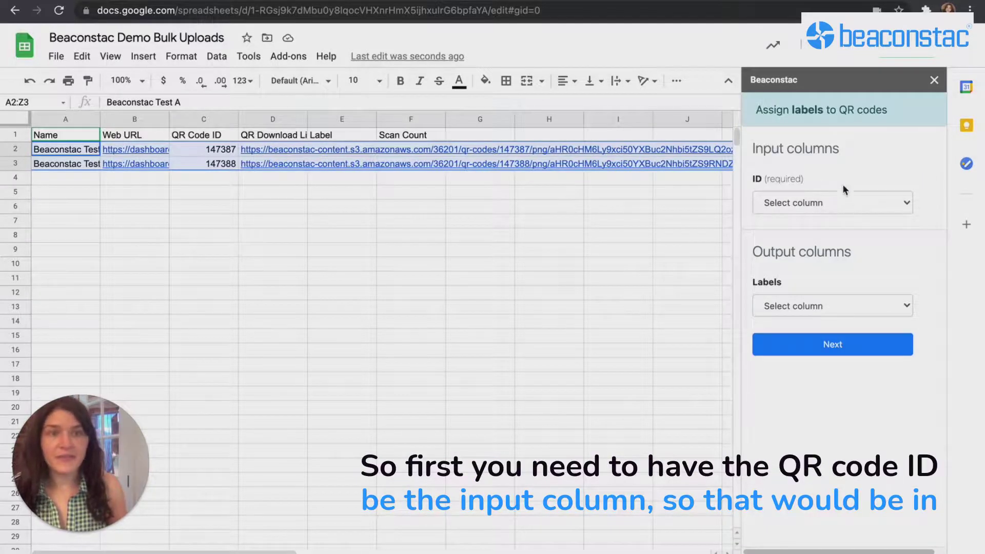
click(879, 204)
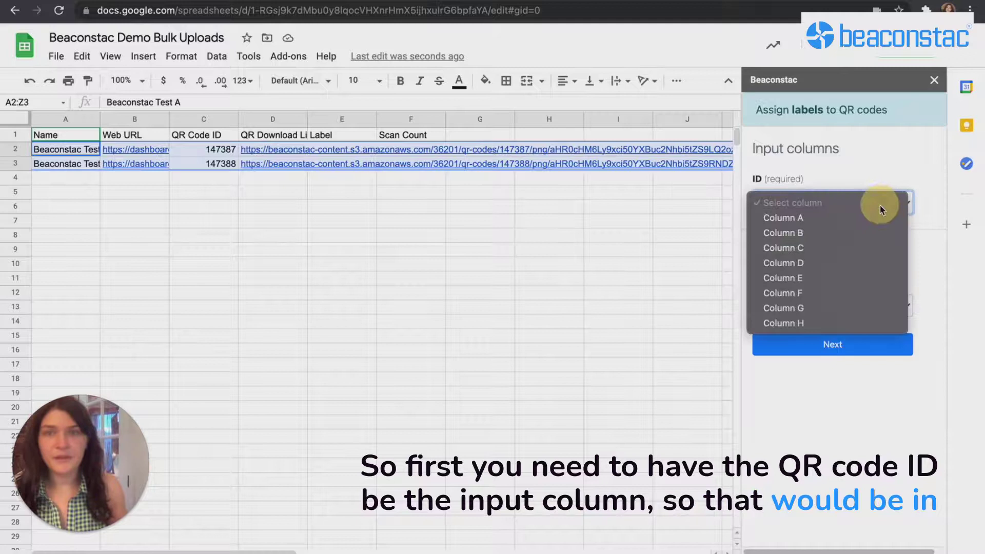
click(842, 249)
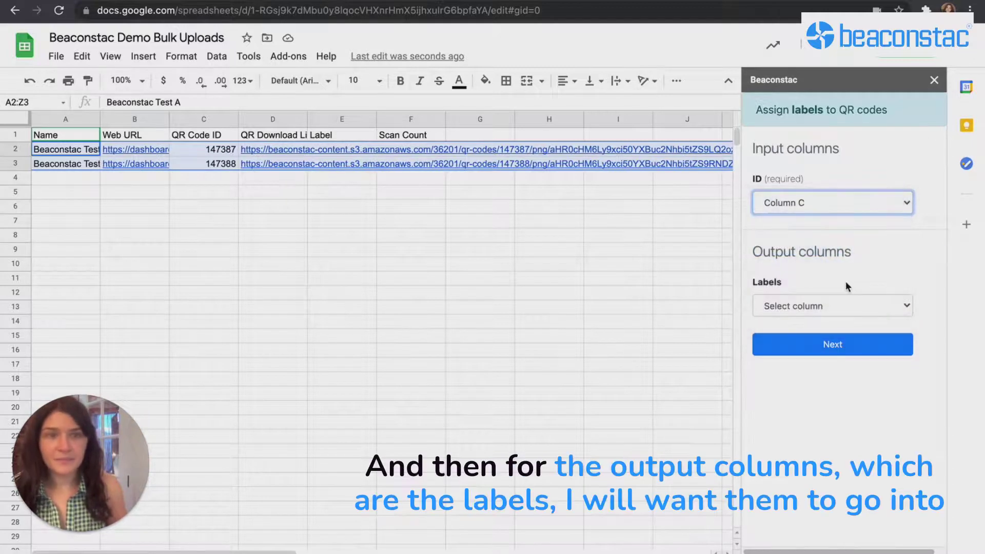
click(833, 308)
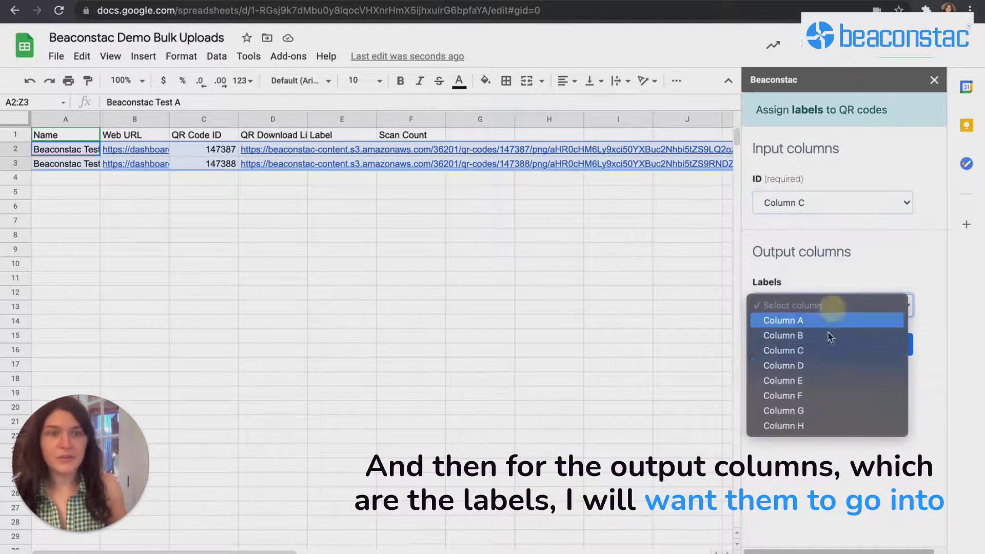
click(799, 380)
click(891, 344)
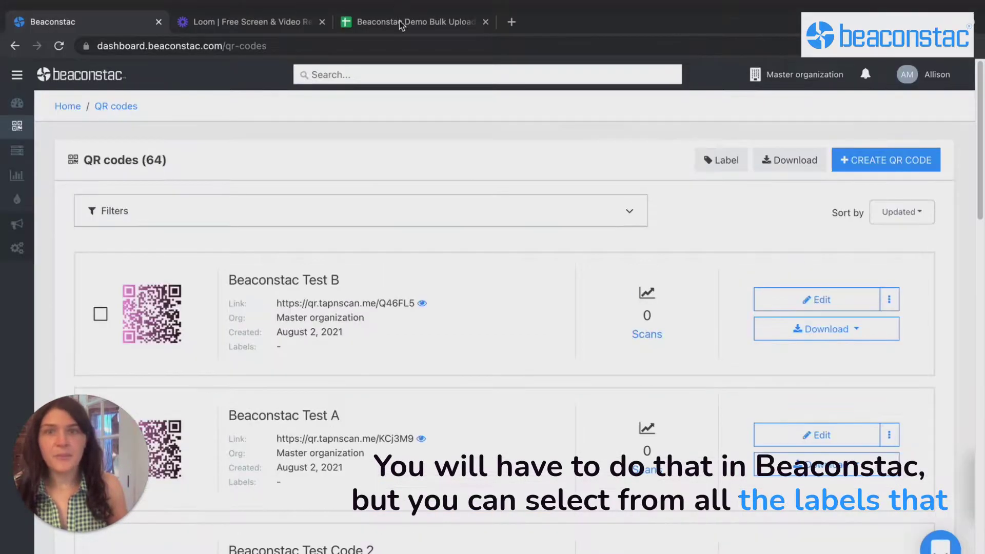
Step: Assign the Beaconstac label to both QR code rows so column E reads Beaconstac
click(401, 23)
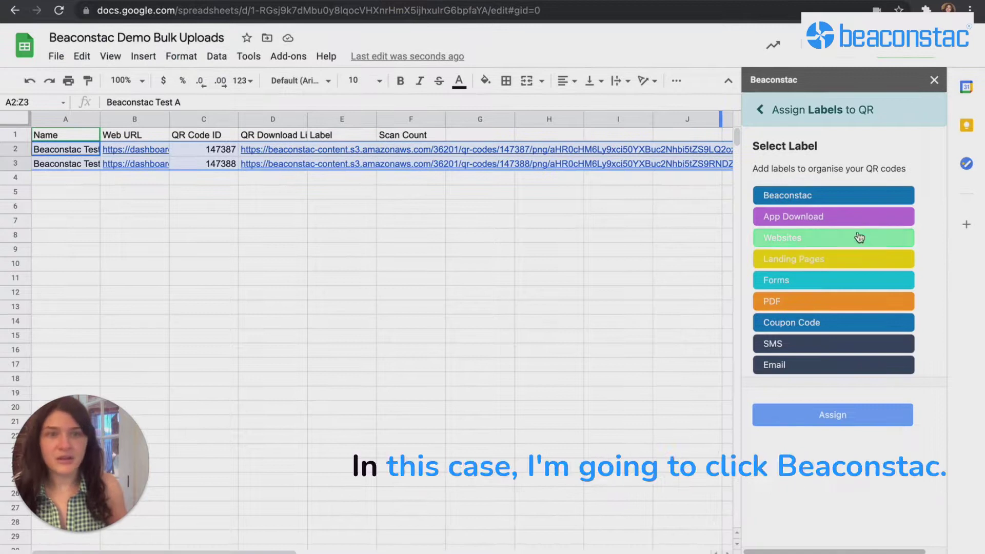
click(846, 195)
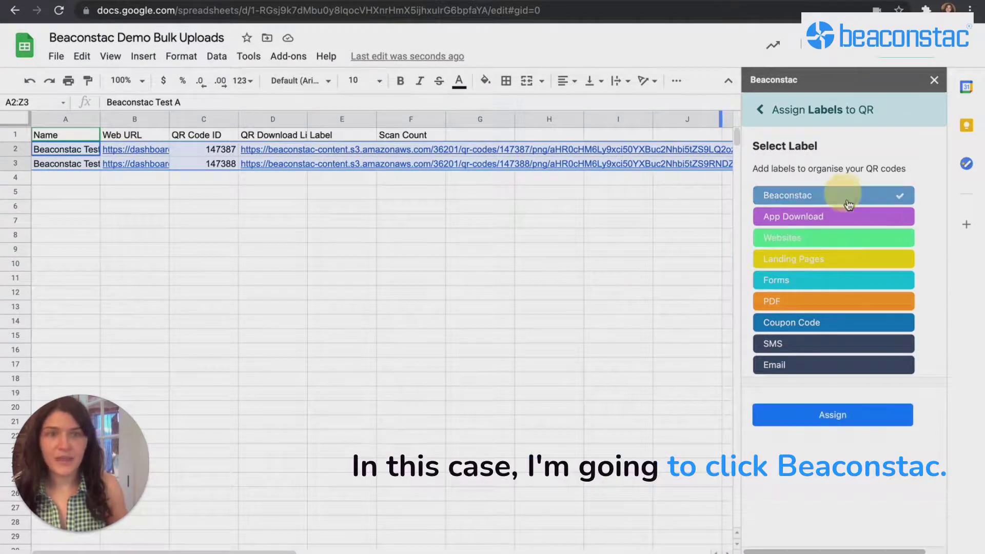
click(847, 418)
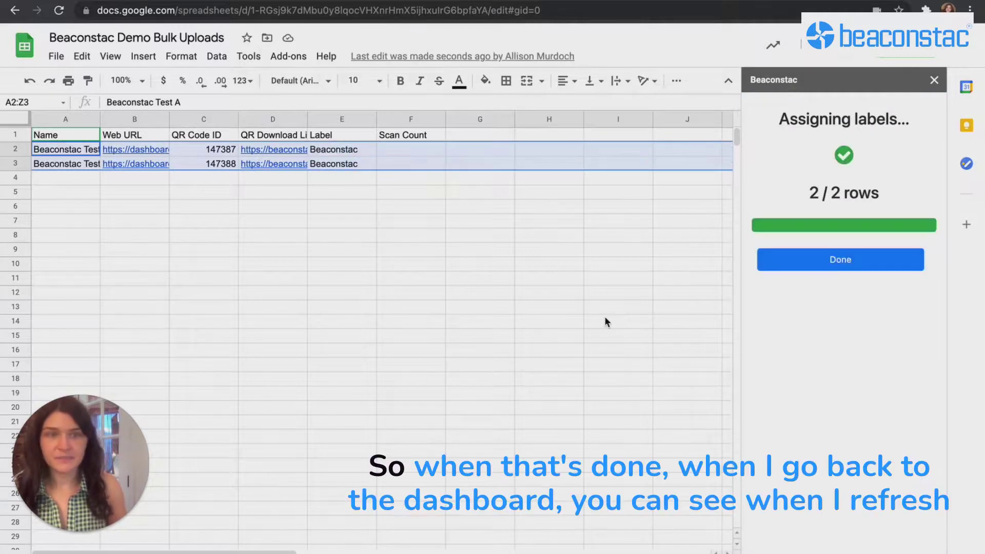
click(845, 260)
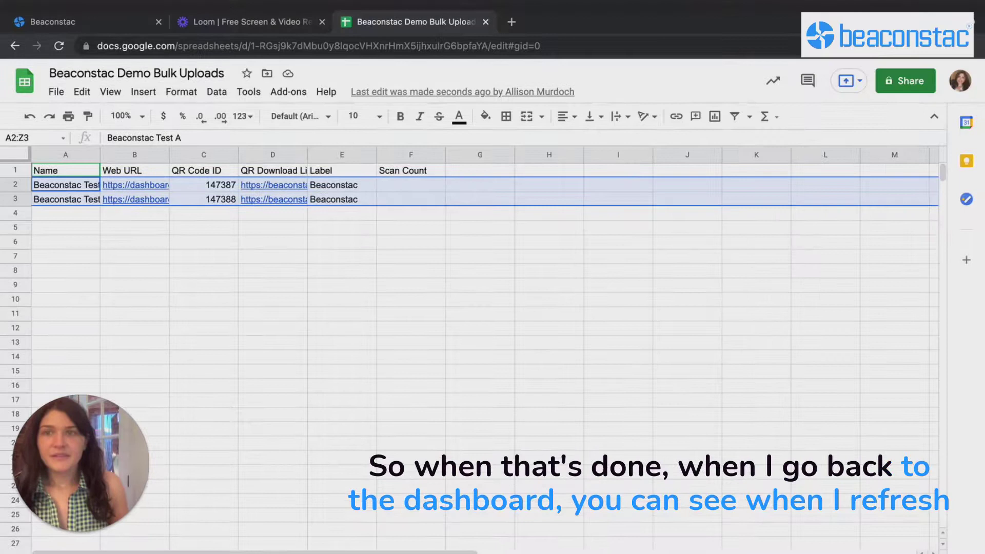
click(72, 21)
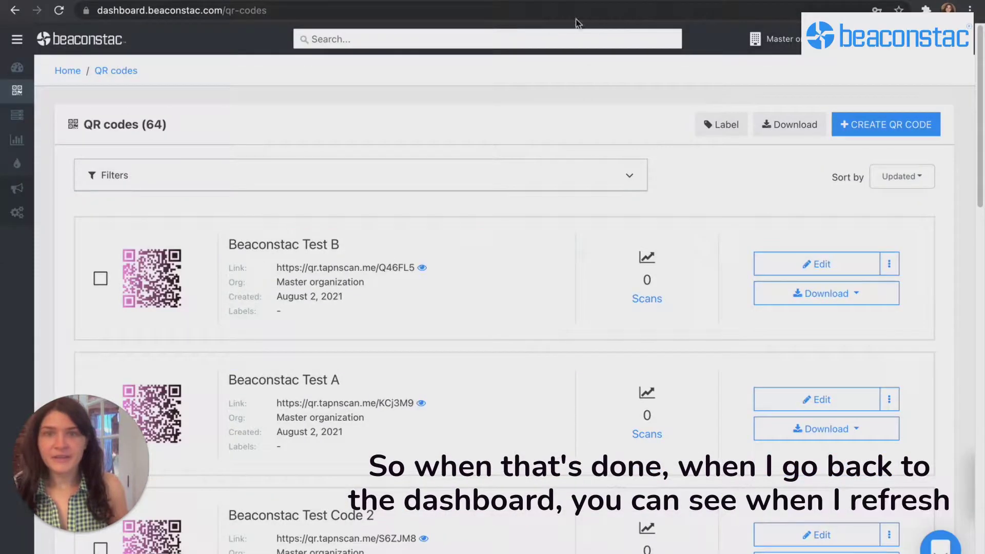
click(626, 10)
key(Return)
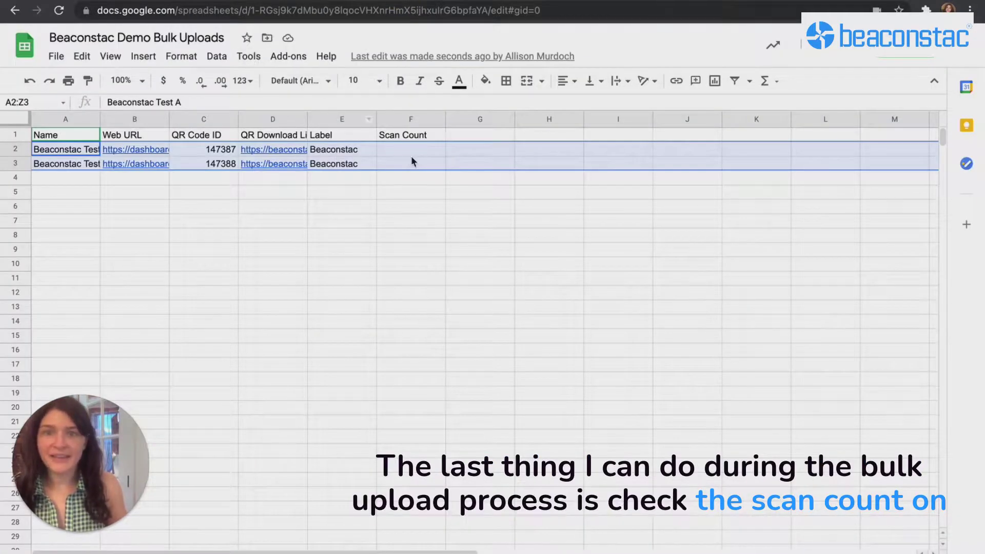
Step: Fetch Beaconstac scan counts using IDs in column C, writing 0 into column F for both rows
click(301, 61)
mouse_move(352, 115)
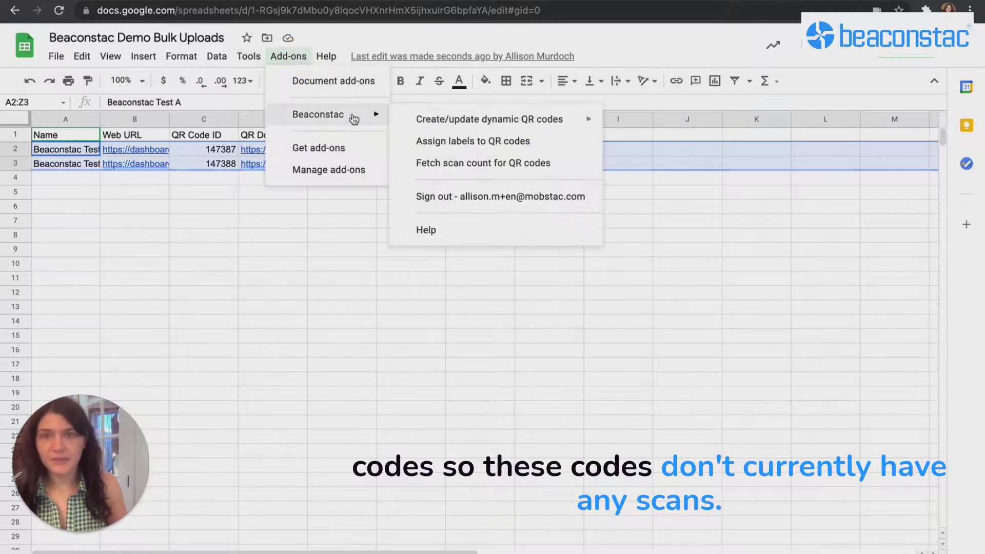
click(468, 164)
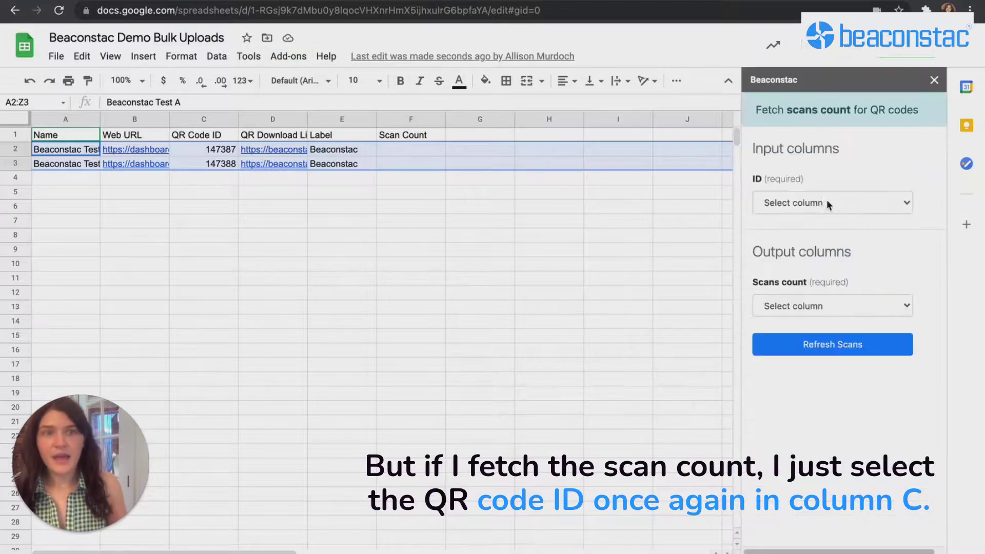
click(828, 201)
click(827, 252)
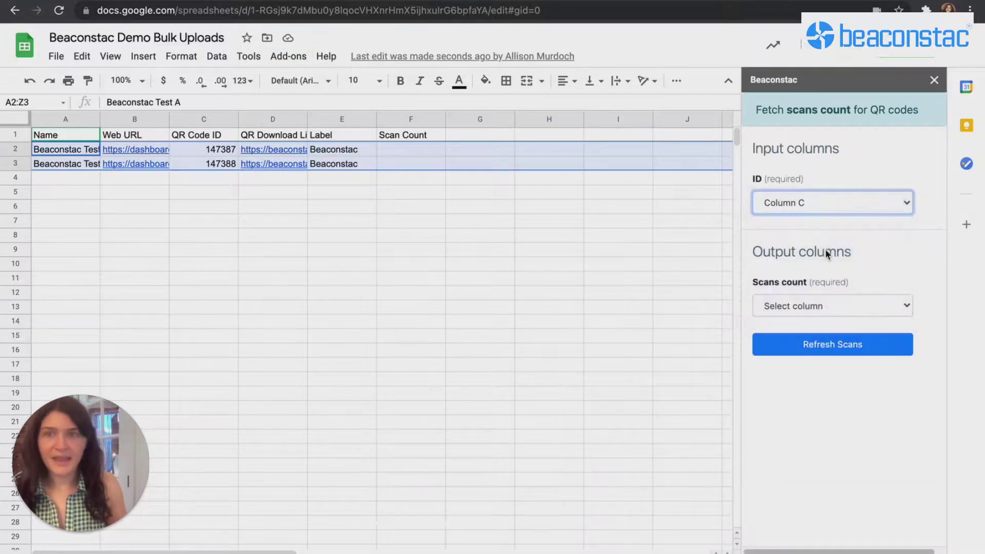
click(891, 298)
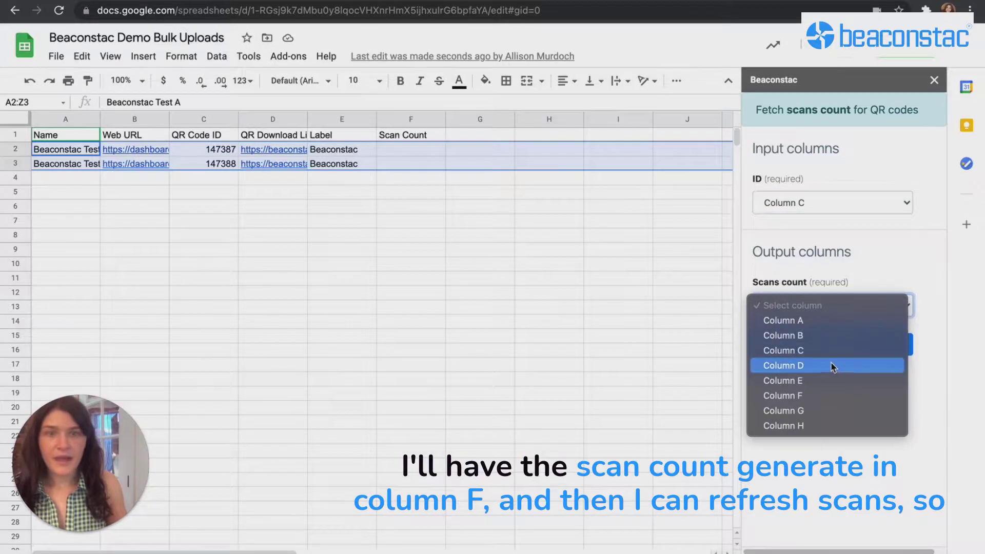
click(820, 395)
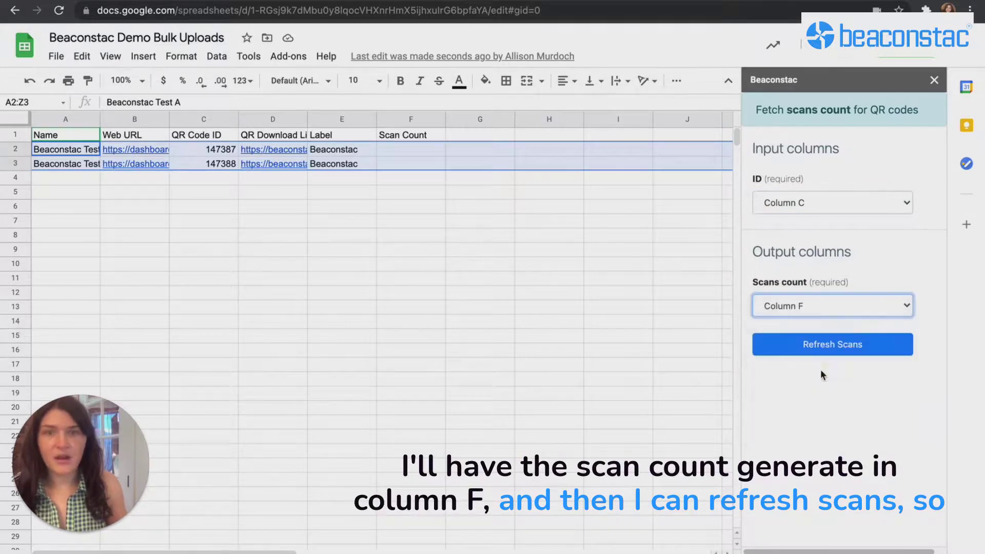
click(825, 349)
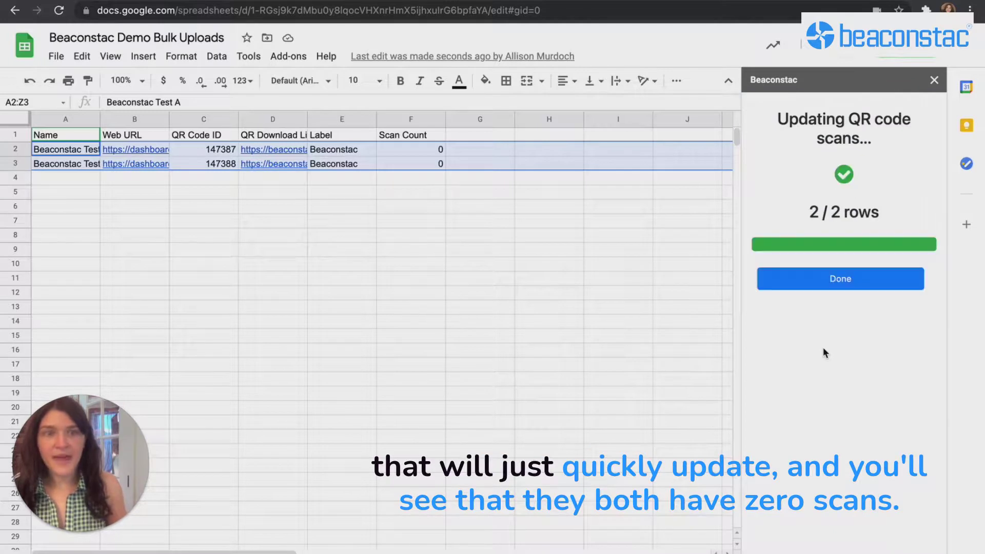
click(826, 279)
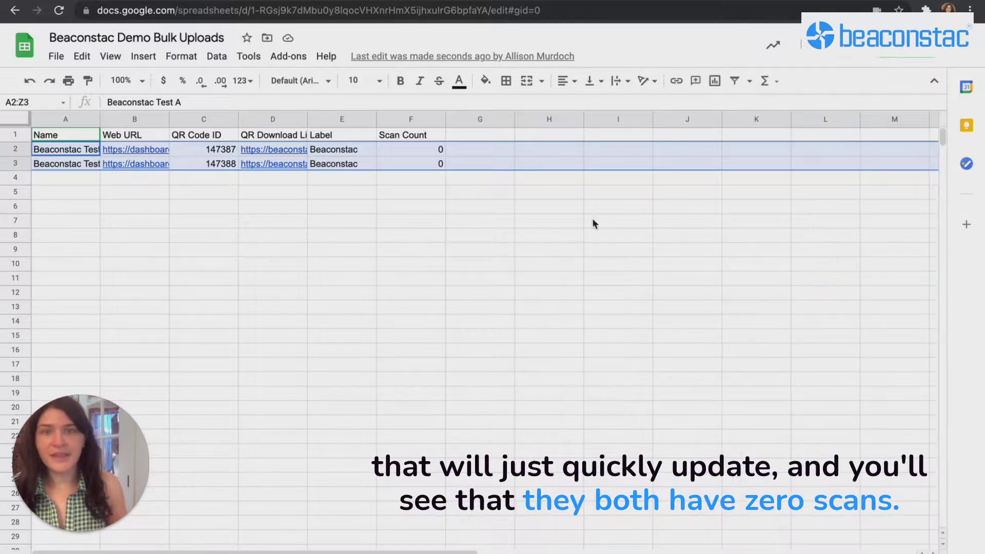
click(420, 149)
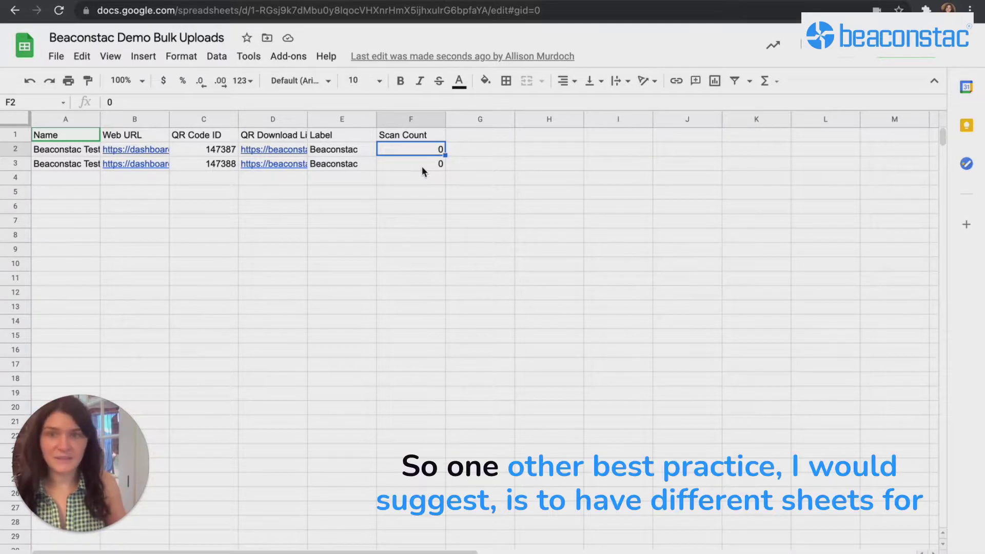
click(428, 178)
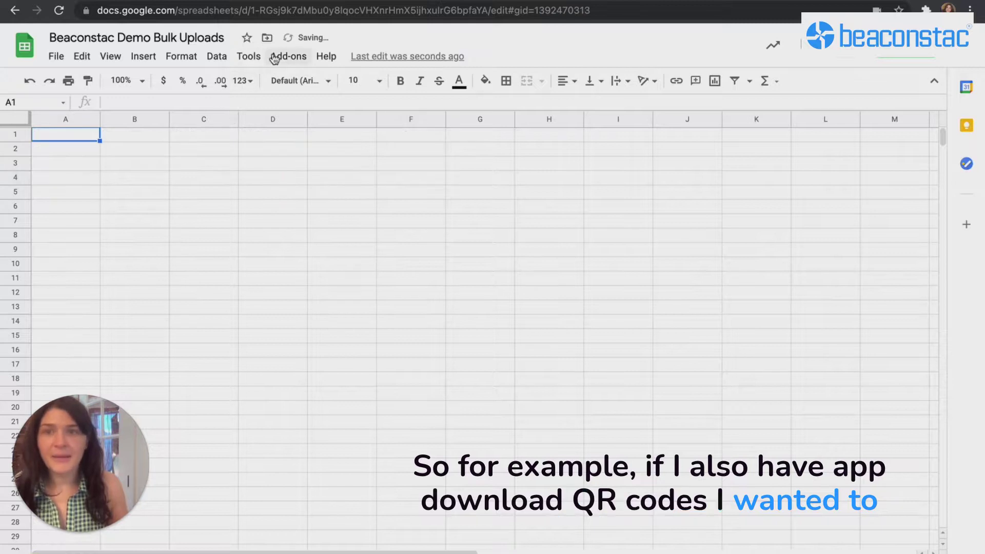
Step: Look at Beaconstac's App download QR option without choosing it, then select cell A1 of the new sheet
click(290, 57)
mouse_move(303, 115)
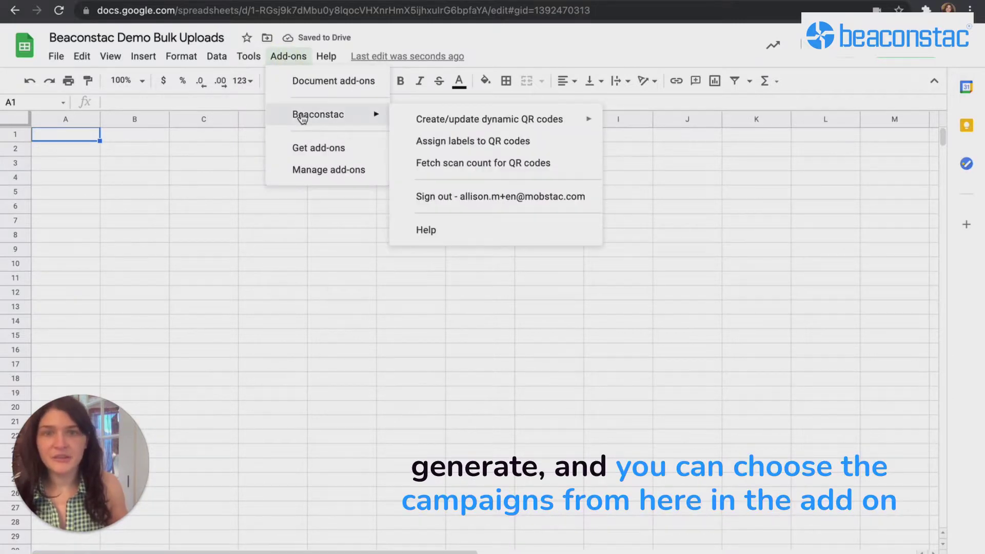
mouse_move(447, 118)
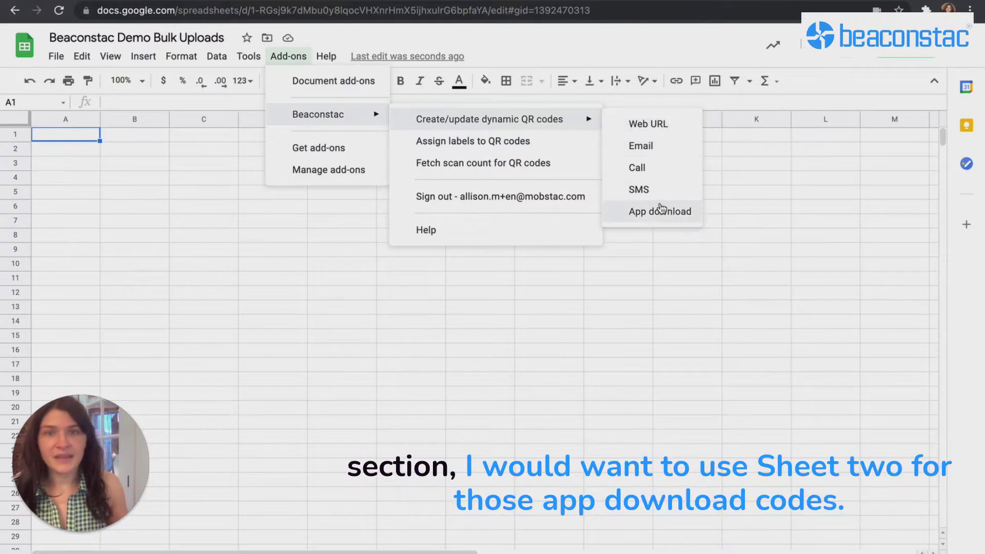
click(110, 189)
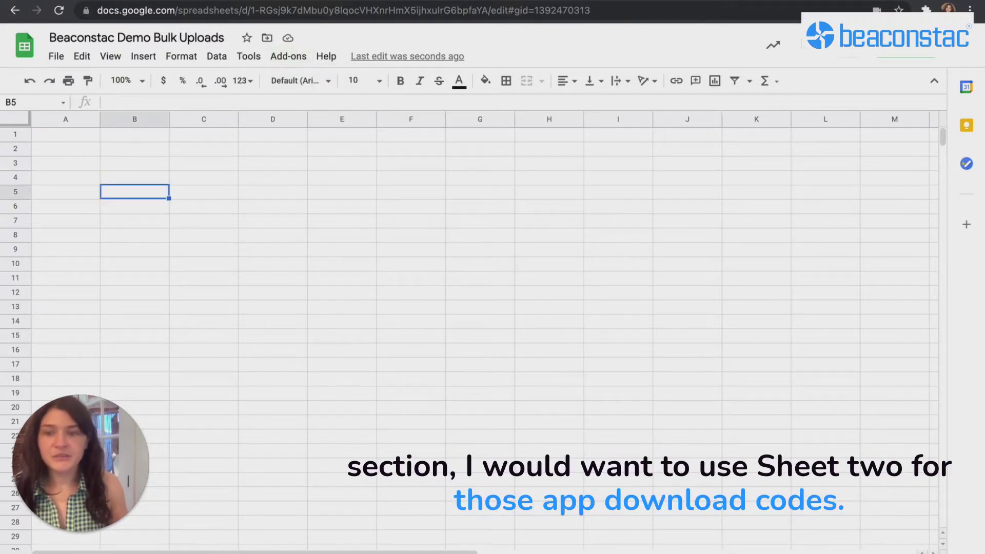
click(66, 135)
Step: Switch to the first sheet tab containing the finished QR code table
click(205, 553)
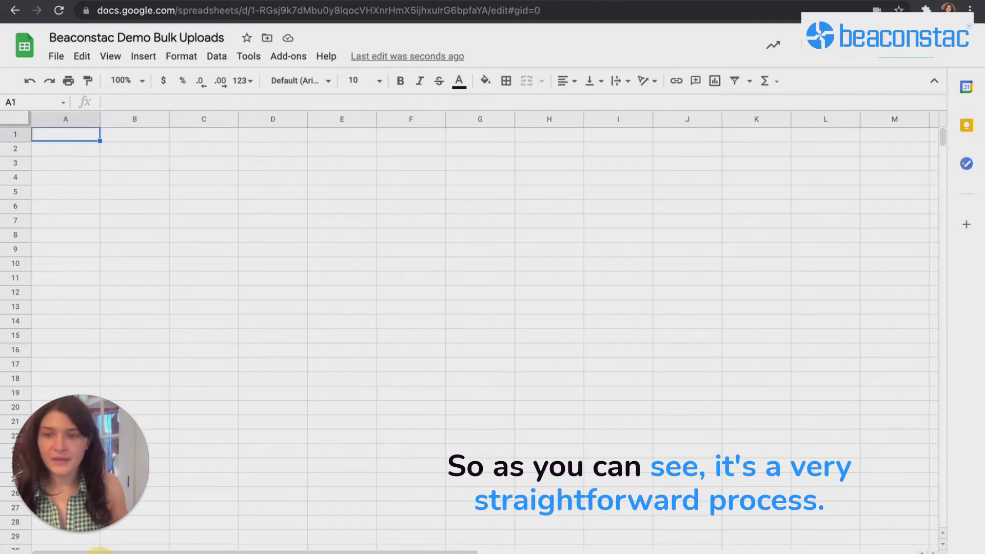